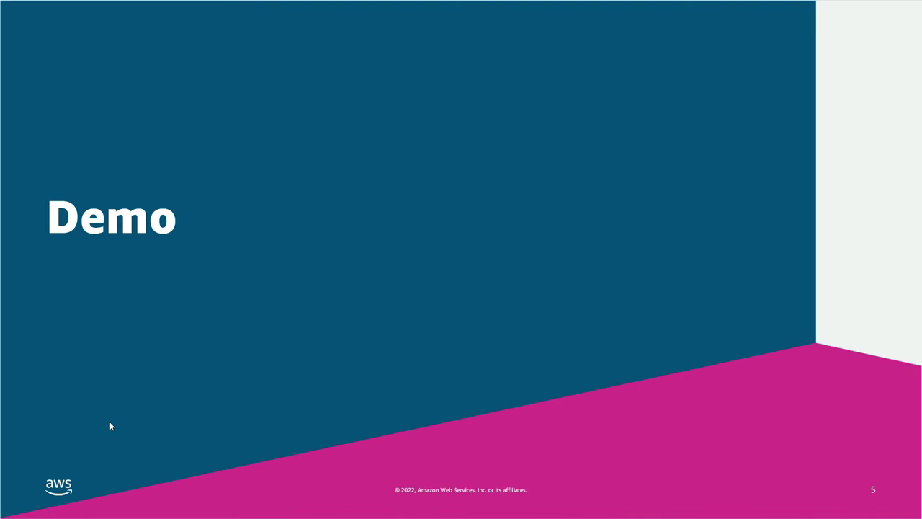
key("Left")
key("Left")
key("Left")
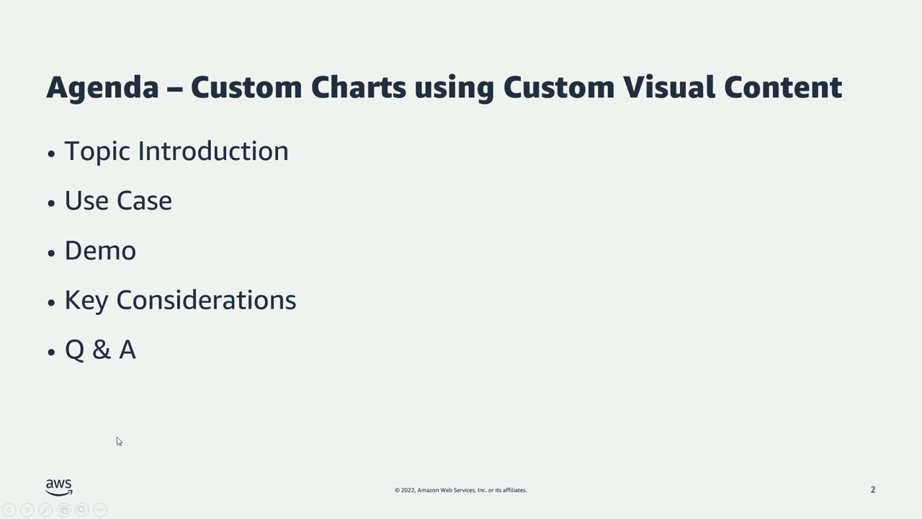
left_click(28, 509)
left_click(28, 509)
left_click(27, 510)
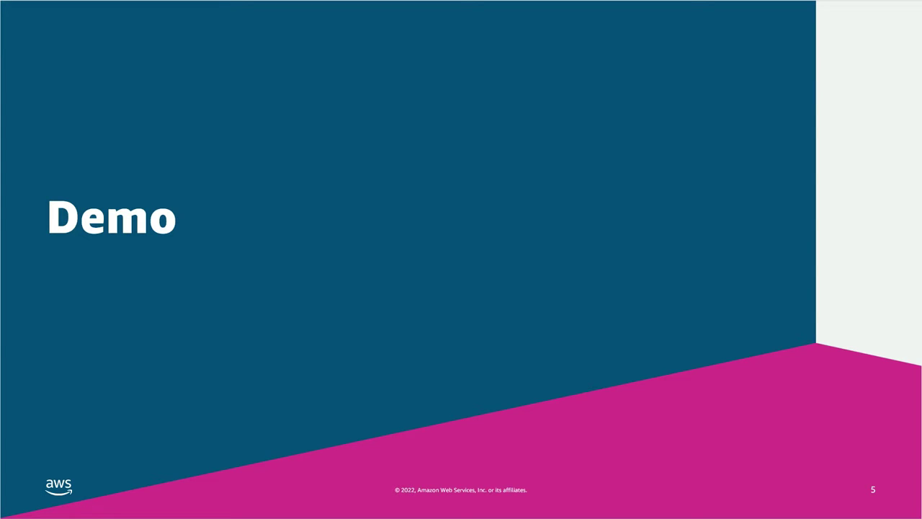
- Switch to the QuickSight browser window, maximize it and open the Custom Charts Demo dashboard
key("alt+Tab")
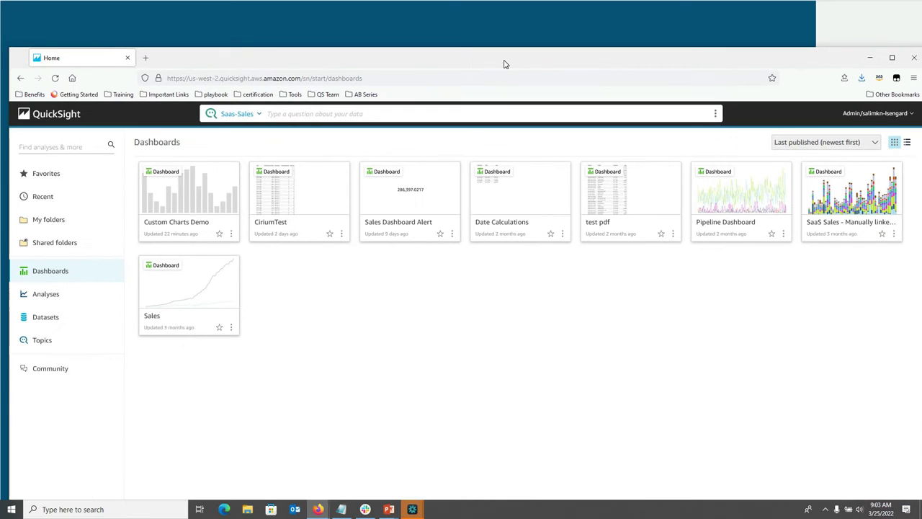
double_click(505, 64)
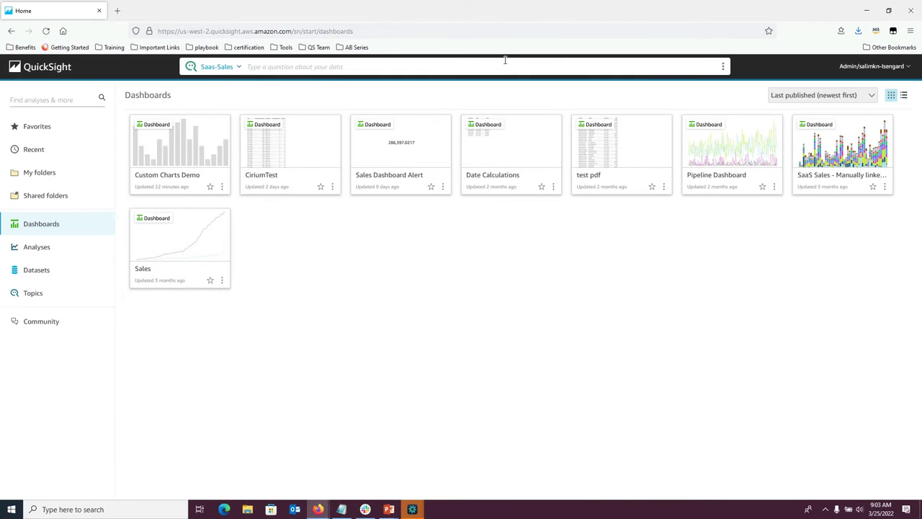
left_click(203, 157)
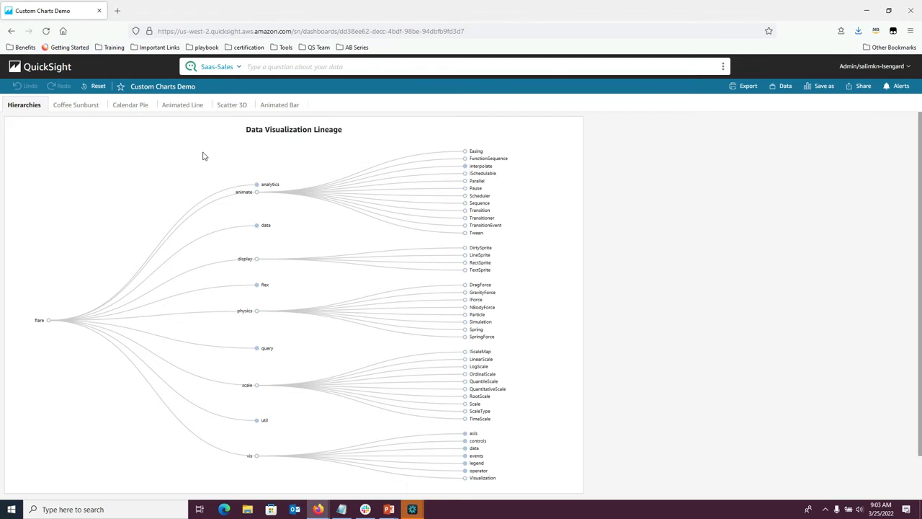
- Collapse the flare root node of the Data Visualization Lineage tree and expand it again
left_click(48, 323)
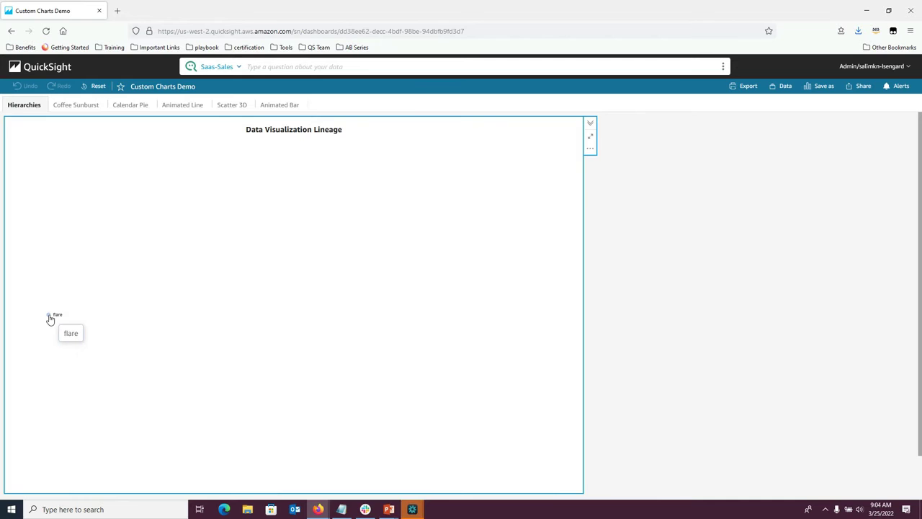
left_click(49, 318)
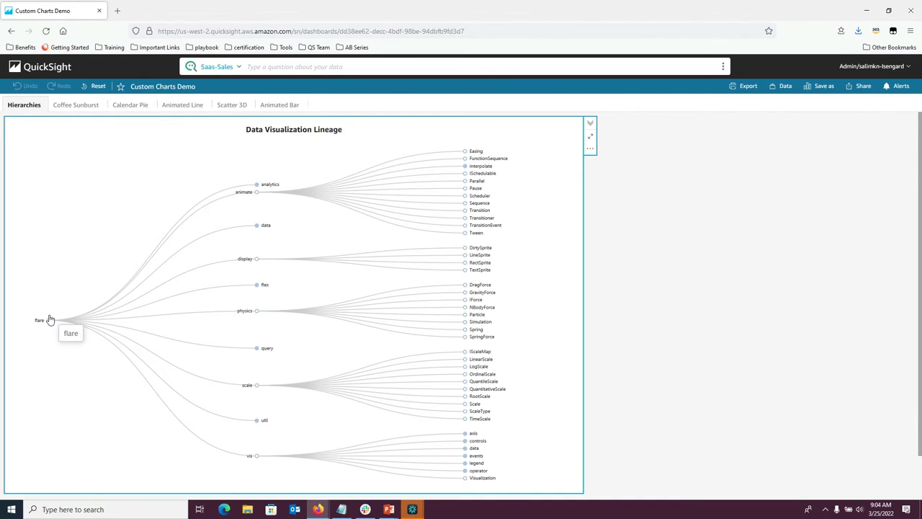
- Collapse the animate, display, physics, scale and vis branches of the lineage tree, and re-expand the animate branch
left_click(257, 196)
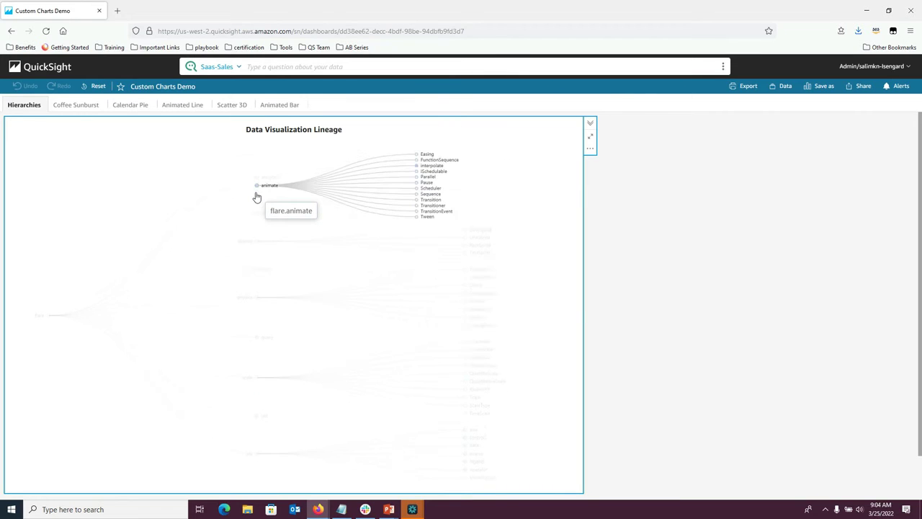
left_click(259, 186)
left_click(258, 217)
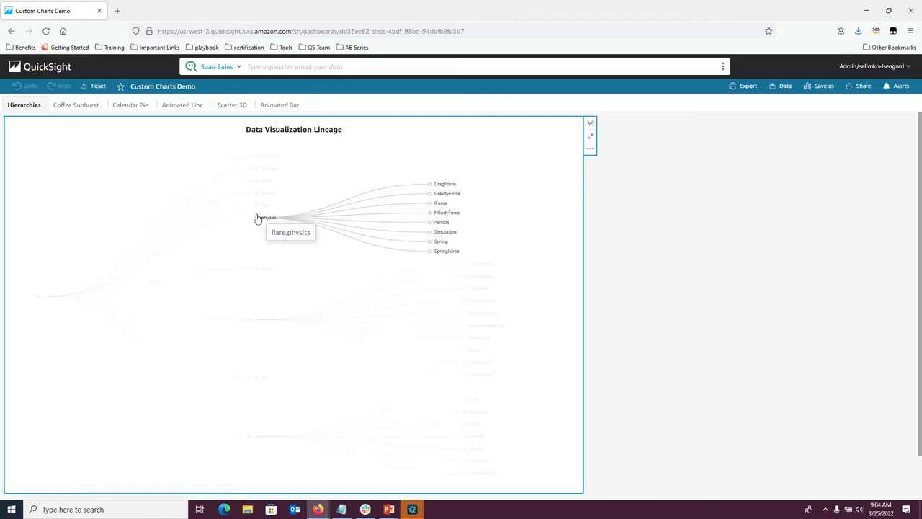
left_click(255, 275)
left_click(256, 389)
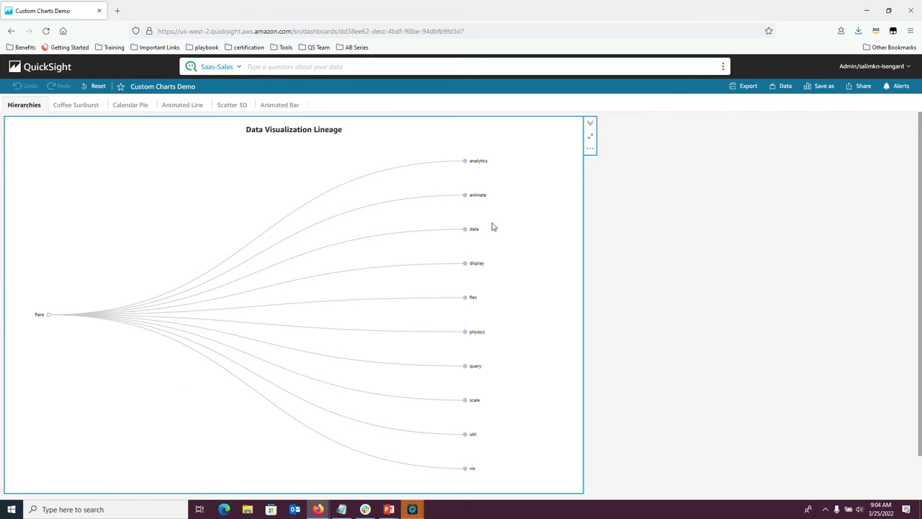
left_click(465, 198)
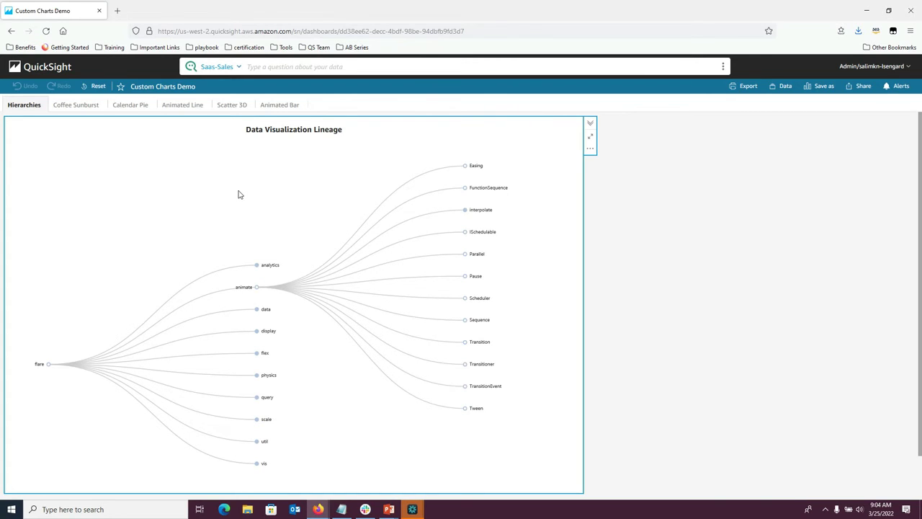
- On the Coffee Sunburst sheet, drill into Fruity and its Citrus Fruit segment, and return to the full chart
left_click(83, 106)
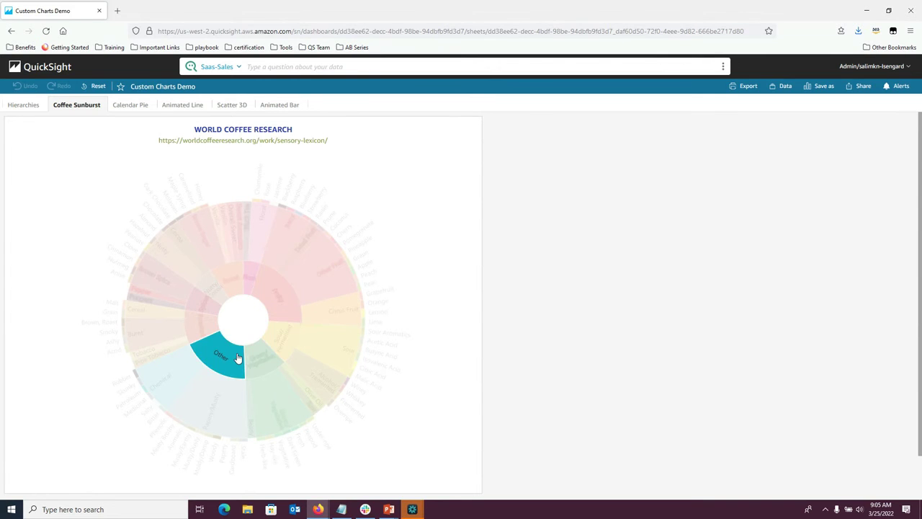
left_click(279, 300)
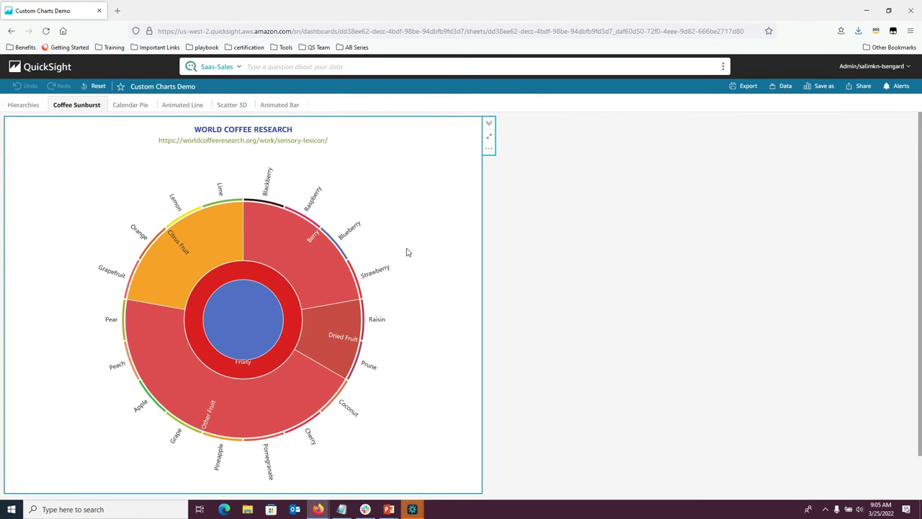
left_click(213, 241)
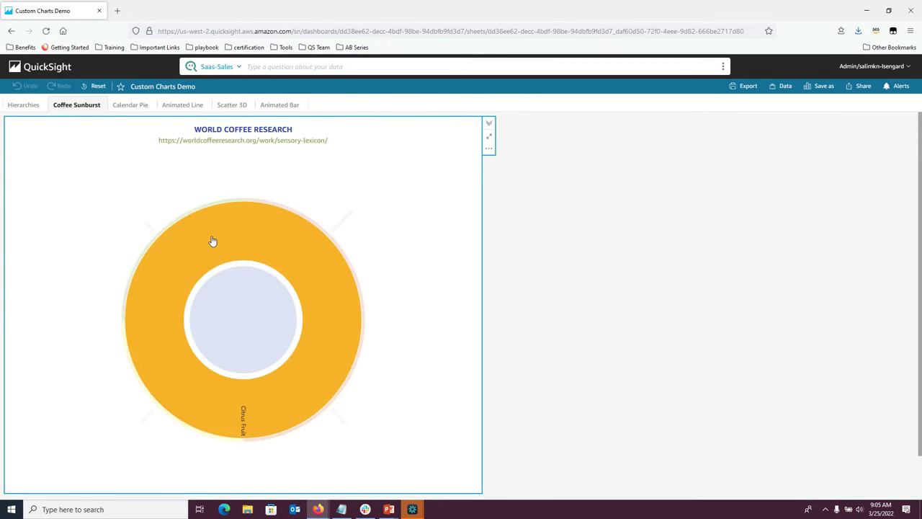
left_click(242, 336)
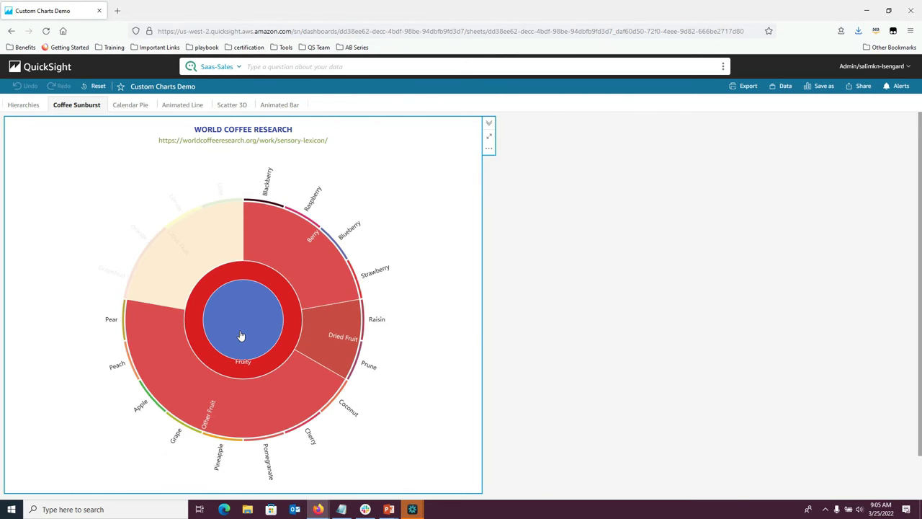
left_click(242, 330)
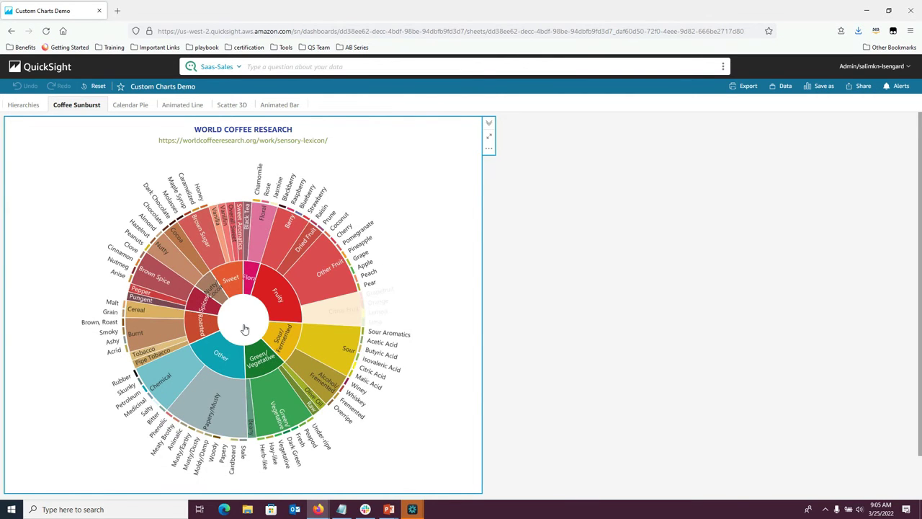
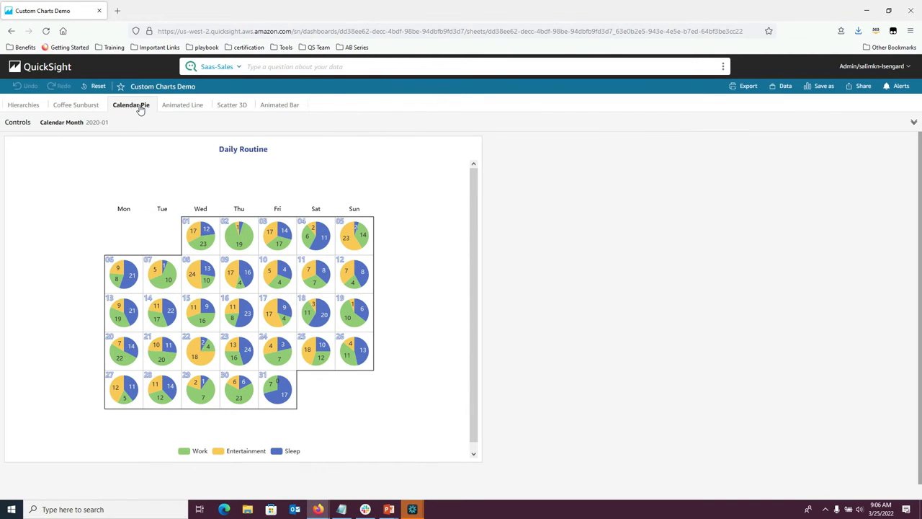
- Inspect daily slices in the Calendar Pie sheet's Daily Routine chart, and set the Calendar Month control to 2020-02
mouse_move(201, 249)
mouse_move(281, 243)
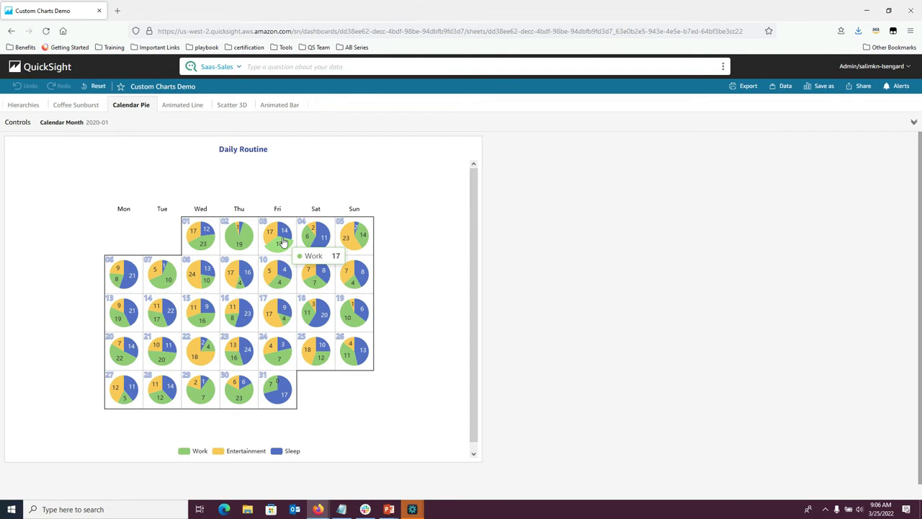
left_click(103, 127)
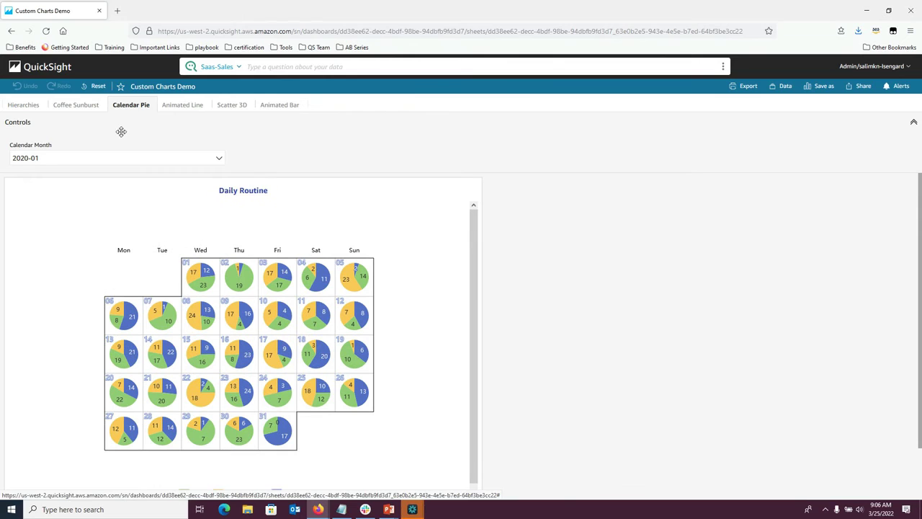
left_click(219, 160)
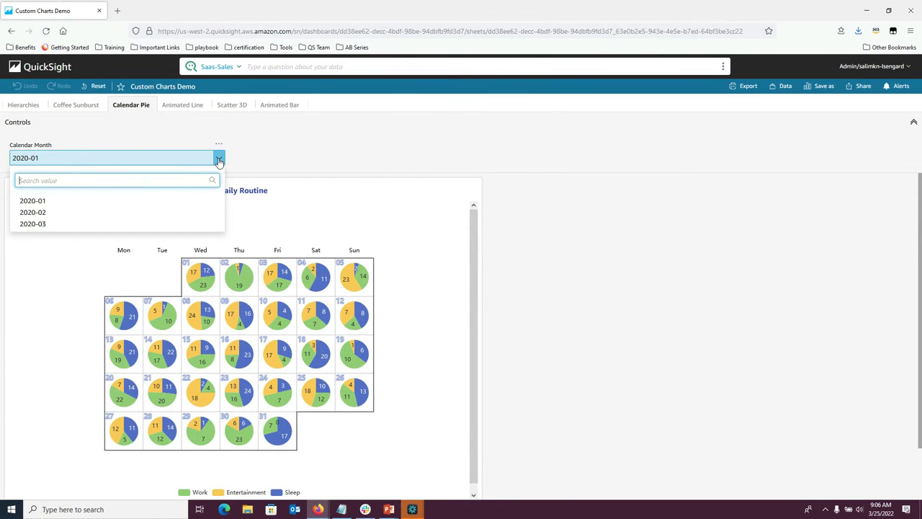
left_click(60, 218)
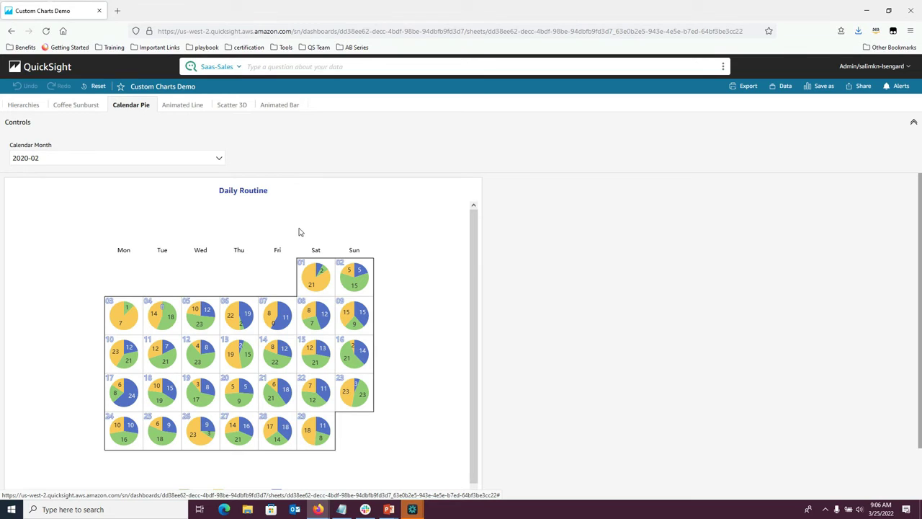
- Switch the Daily Routine chart's Calendar Month to 2020-03 and back to 2020-01, examining the daily pies
left_click(219, 159)
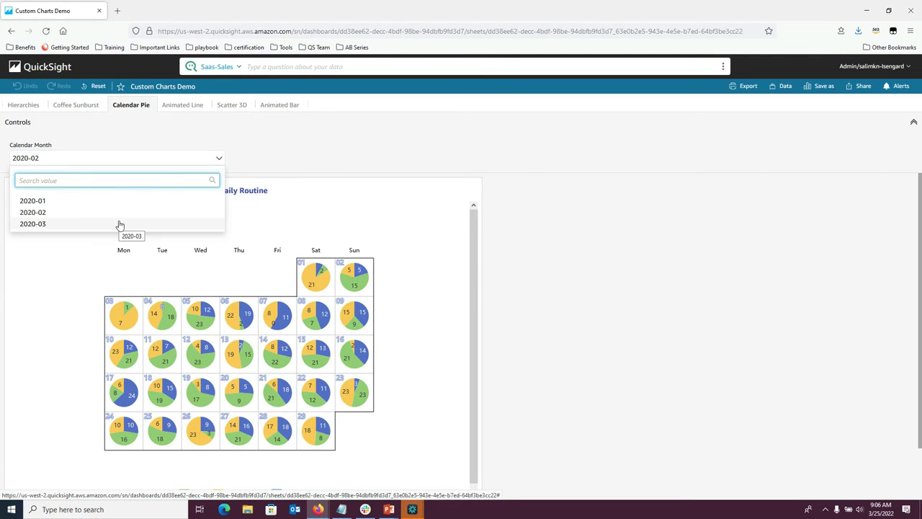
left_click(120, 224)
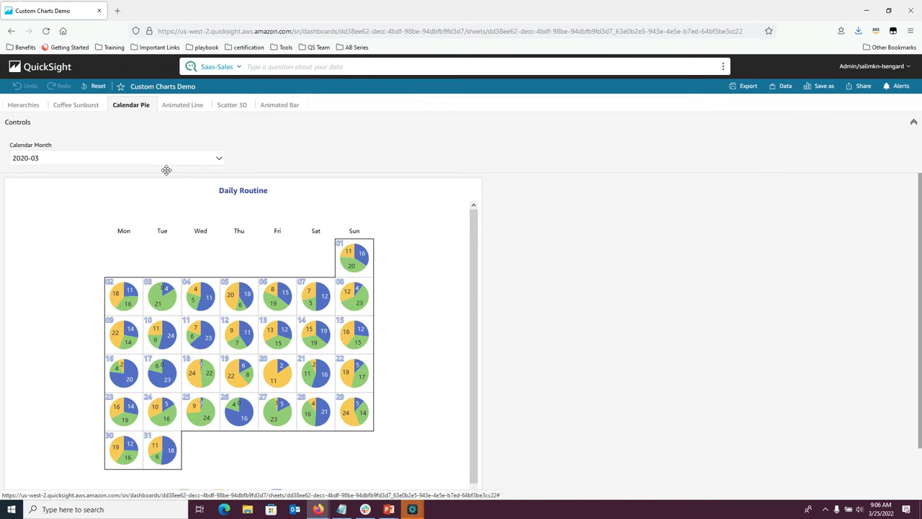
left_click(217, 165)
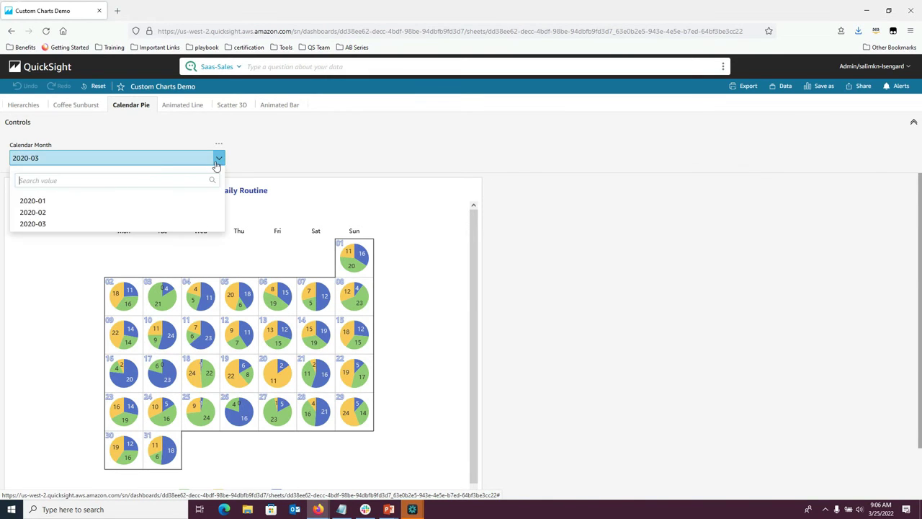
left_click(105, 201)
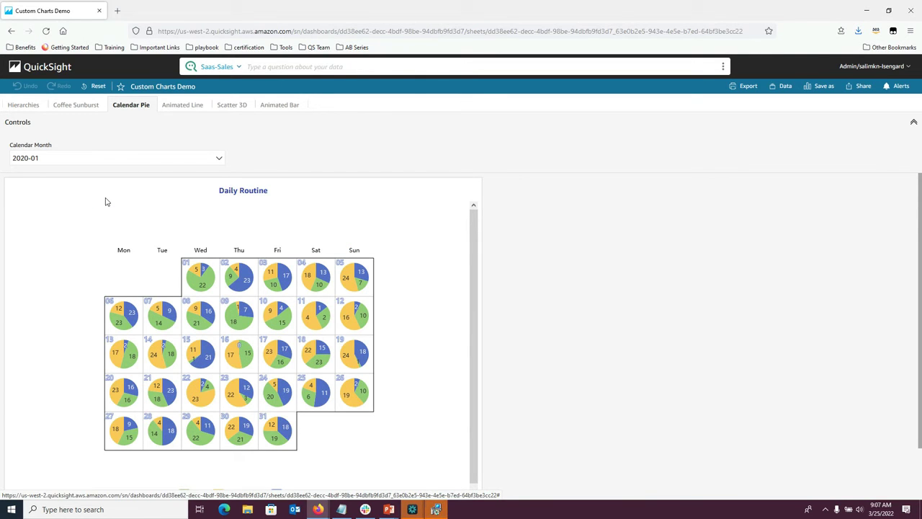
mouse_move(265, 276)
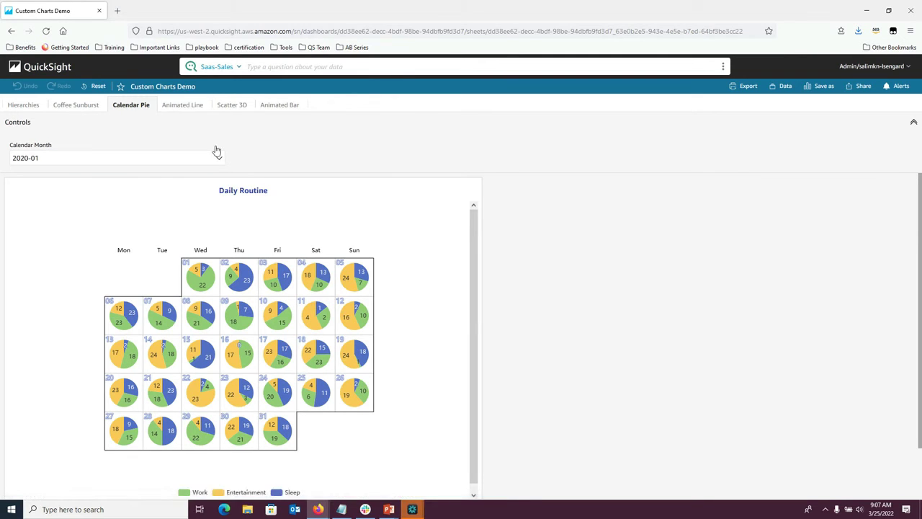
left_click(219, 158)
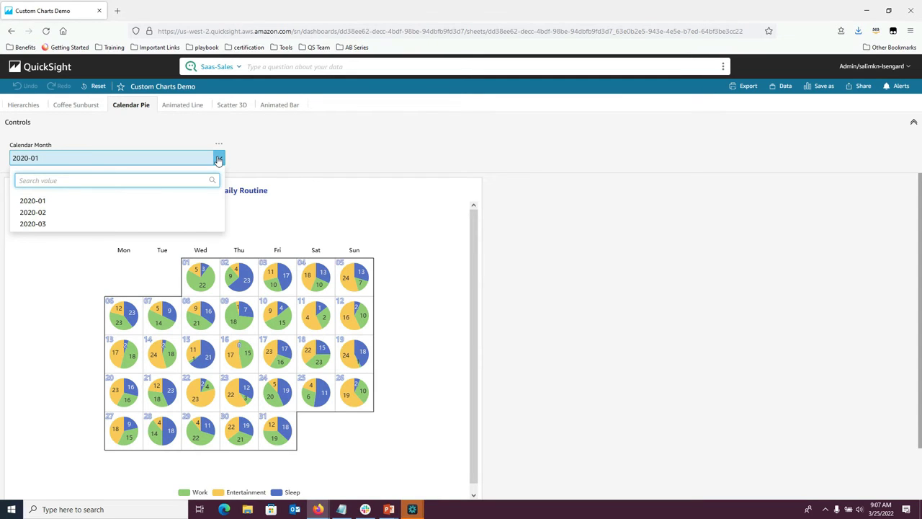
- On the Animated Line sheet, add Australia, Cuba, Finland, France, Germany and Japan to the Countries filter
left_click(186, 107)
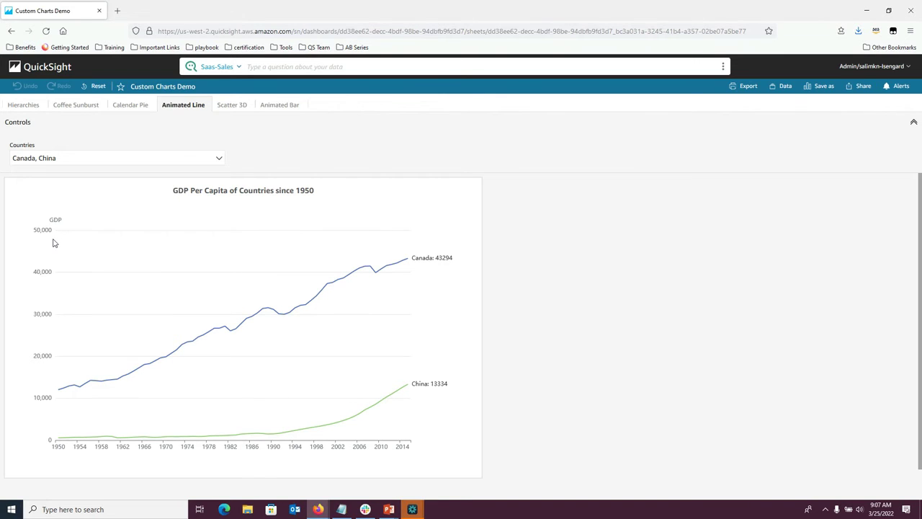
left_click(217, 160)
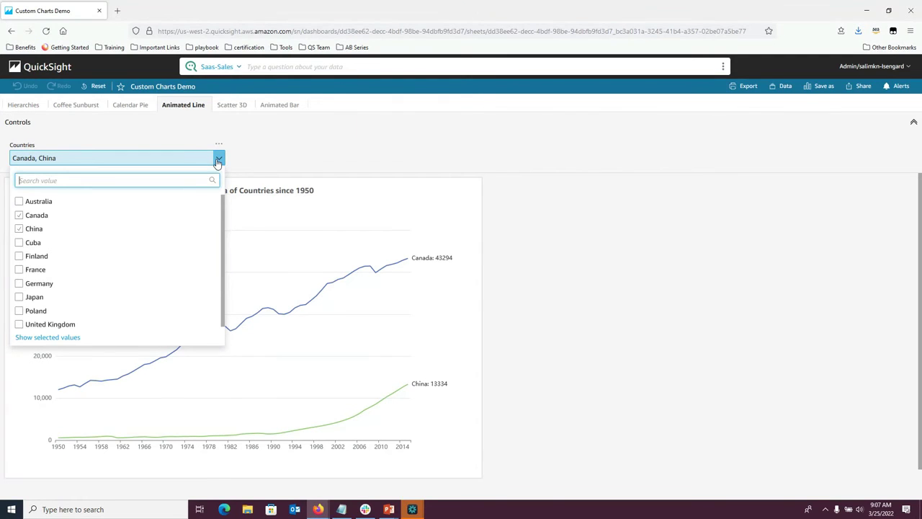
left_click(19, 202)
left_click(19, 243)
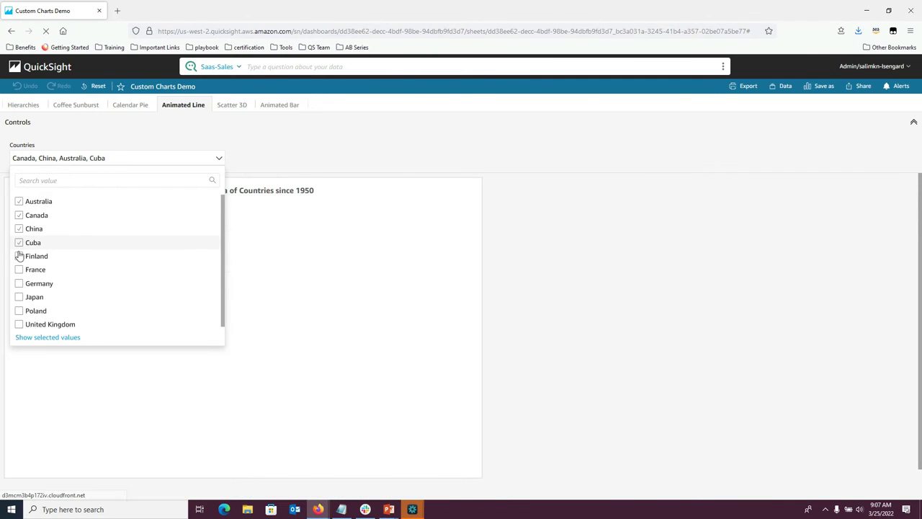
left_click(20, 257)
left_click(19, 270)
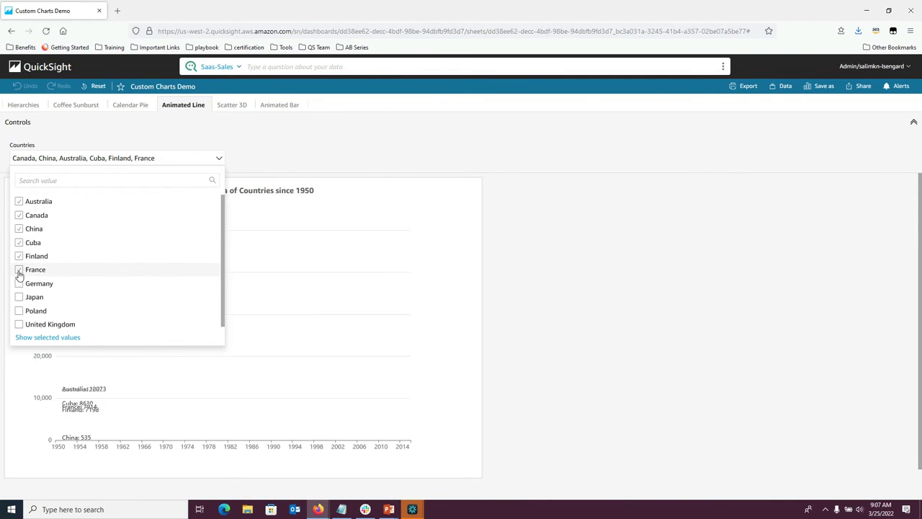
left_click(20, 284)
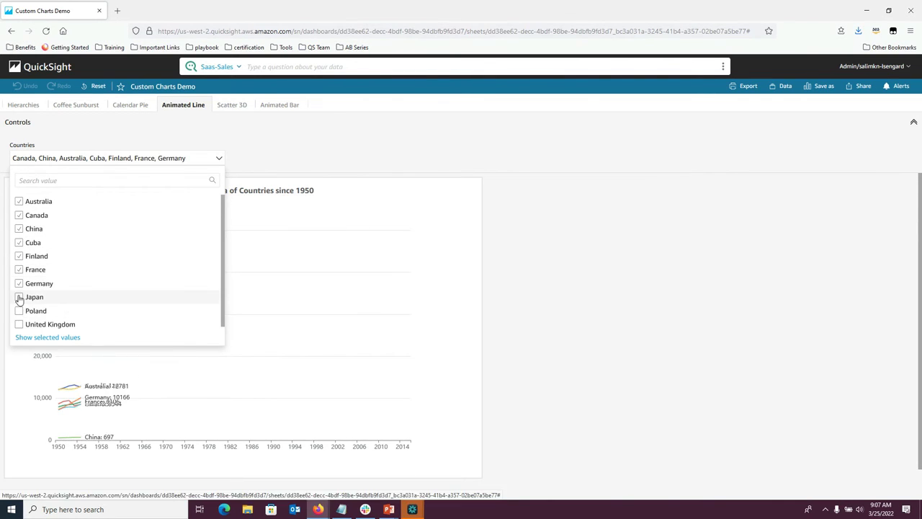
left_click(19, 297)
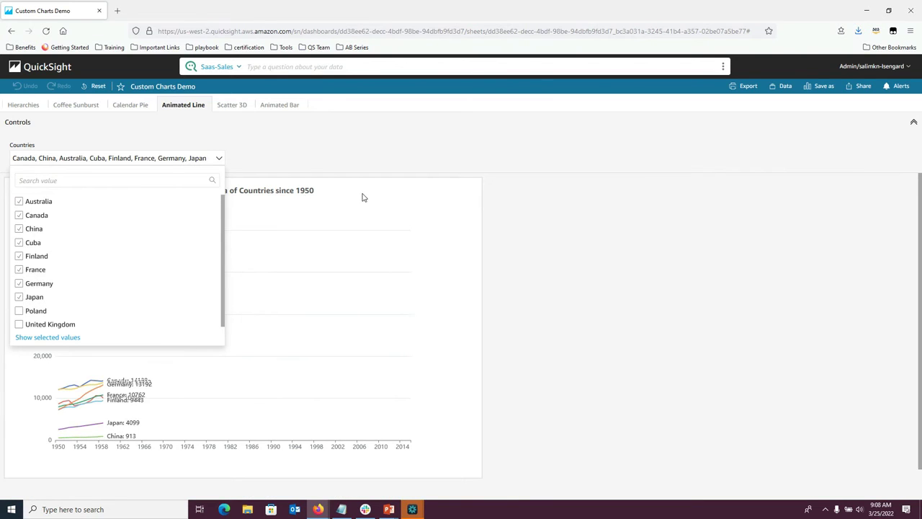
left_click(308, 159)
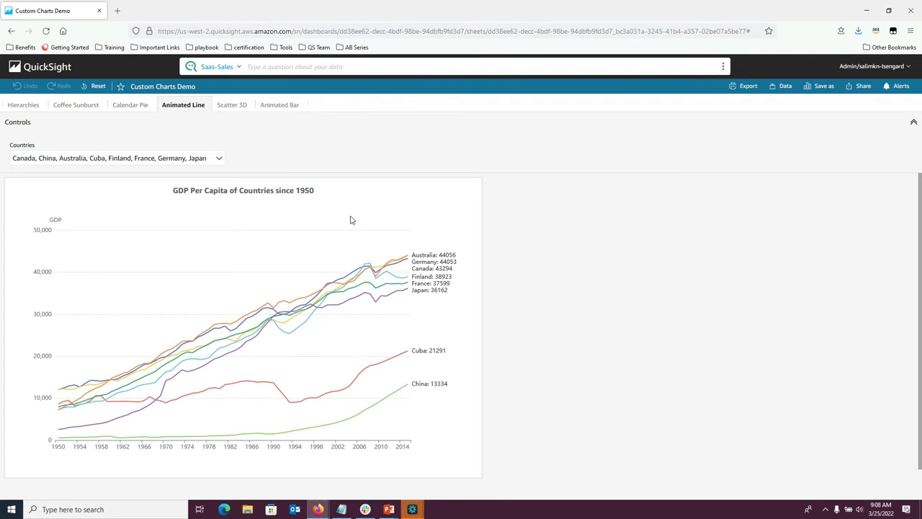
mouse_move(335, 243)
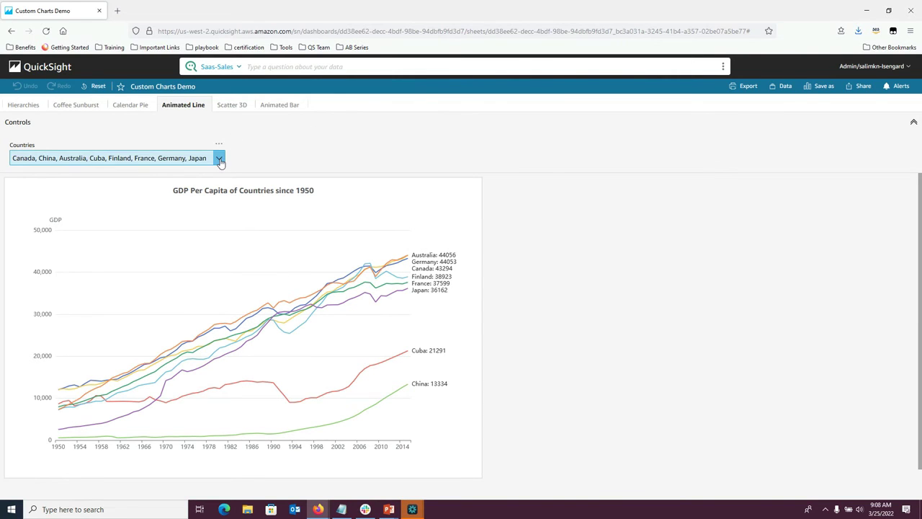
- Open the Scatter 3D sheet and rotate the World Economic Data Over the Years chart to view its axes
left_click(232, 105)
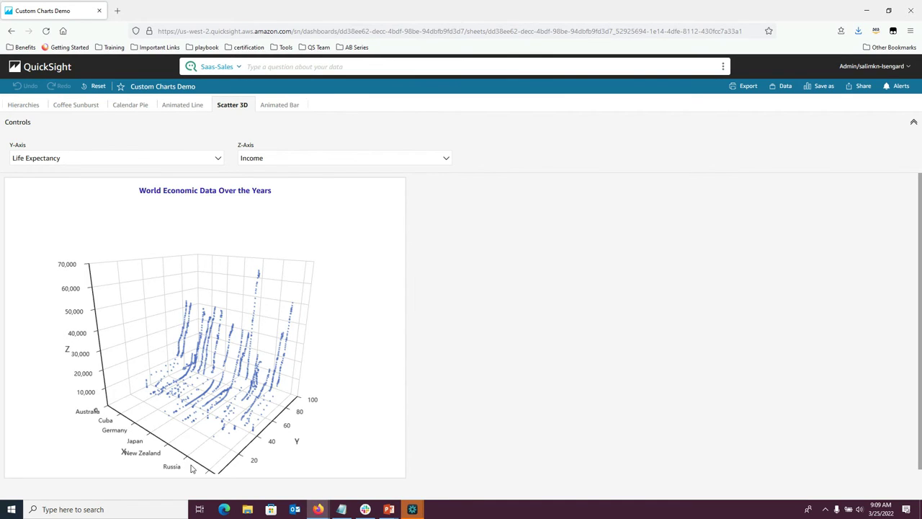
left_click(332, 384)
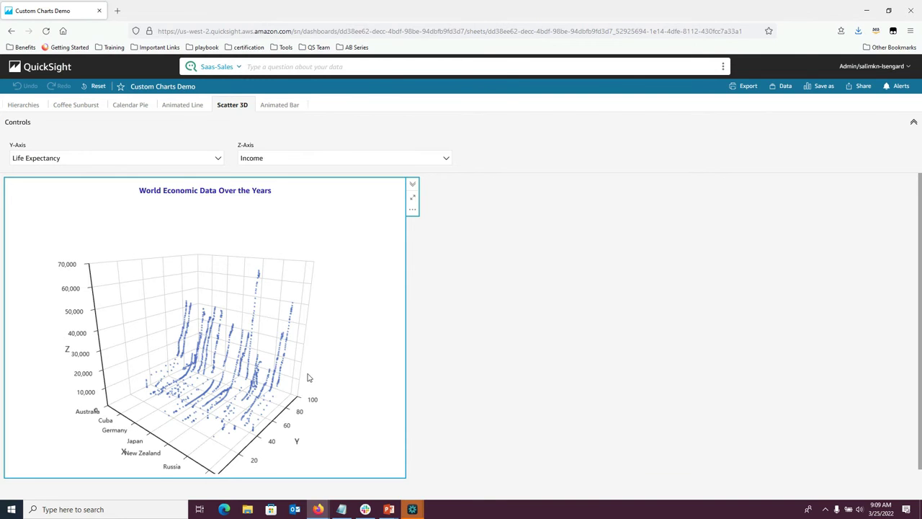
left_click_drag(309, 377, 330, 314)
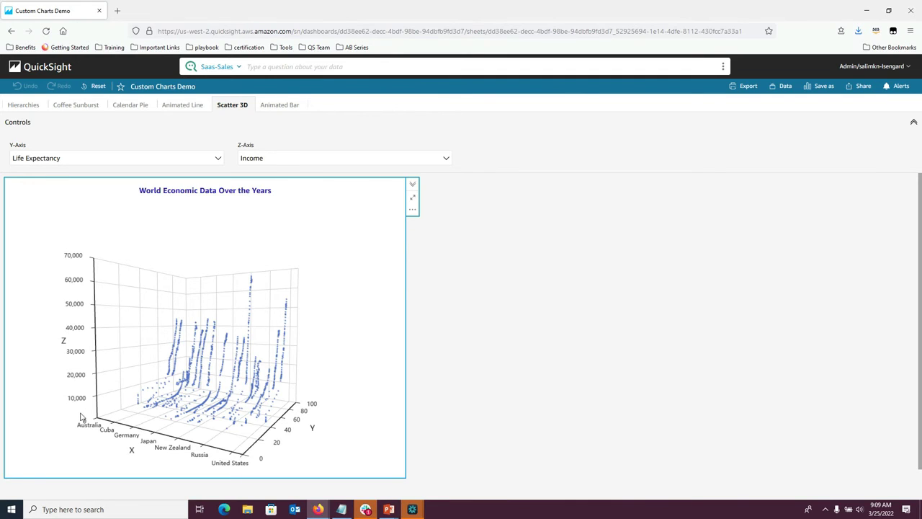
- Set the 3D scatter chart's Y-Axis control to Income and its Z-Axis control to Life Expectancy
left_click(218, 157)
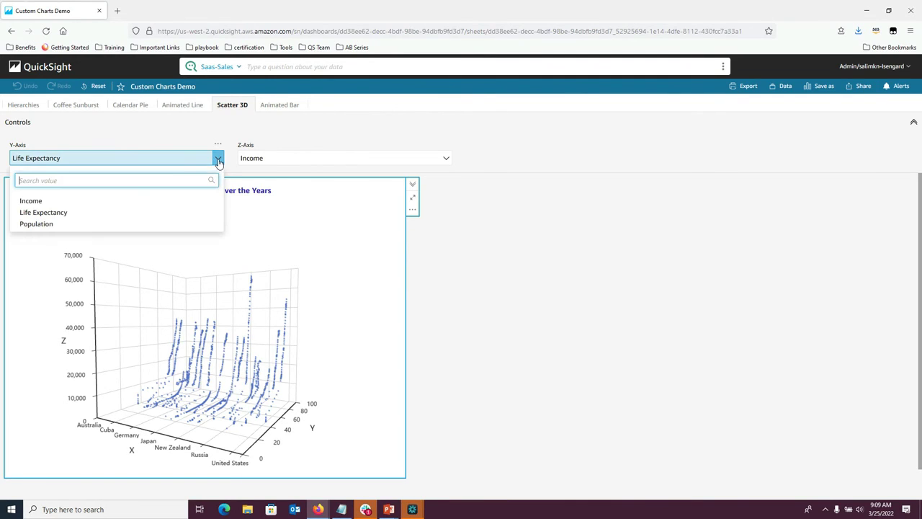
left_click(73, 202)
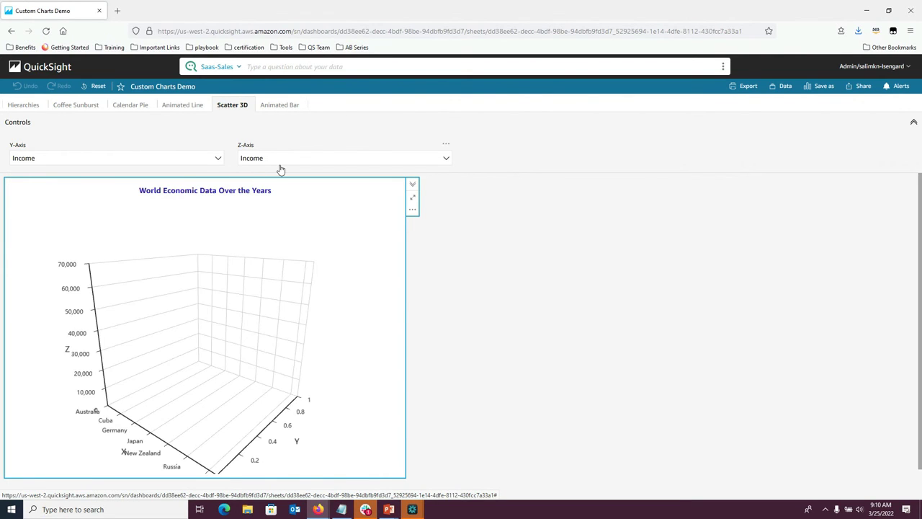
left_click(445, 160)
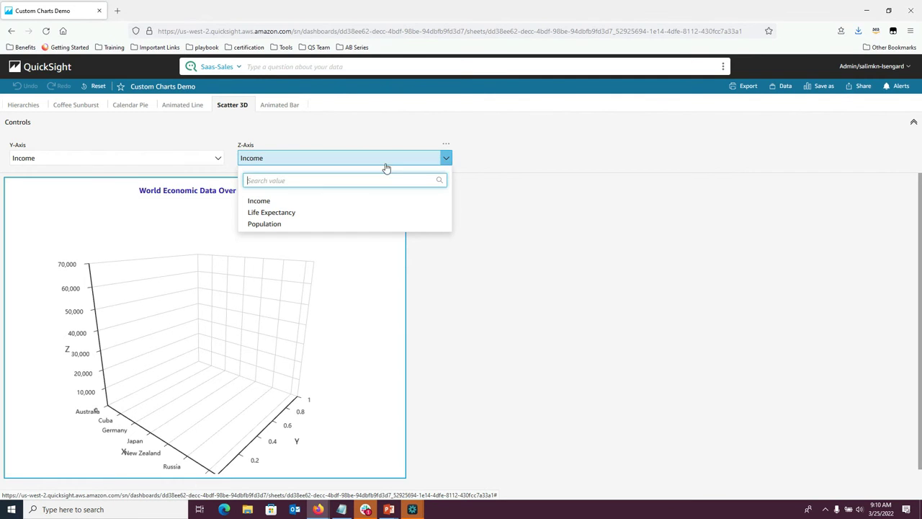
left_click(301, 213)
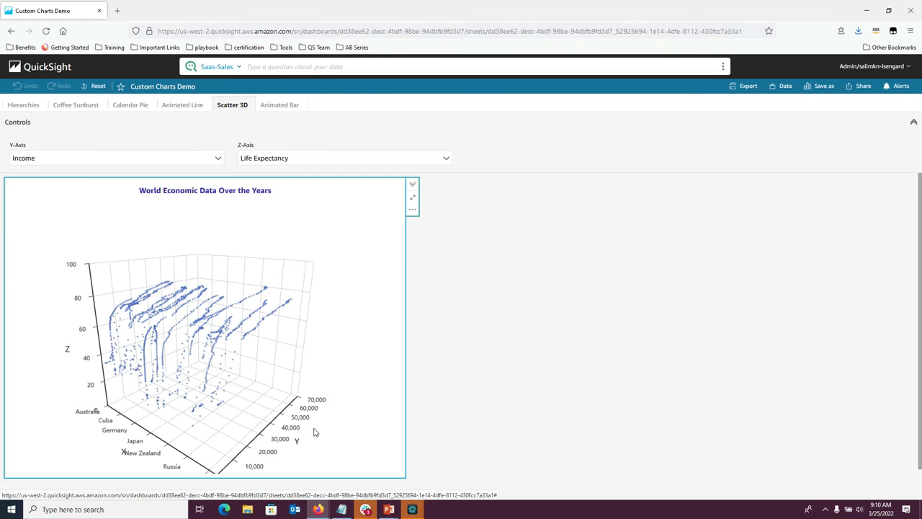
- Rotate the 3D scatter chart to compare income with life expectancy, and inspect the details of individual data points
left_click_drag(315, 431, 236, 376)
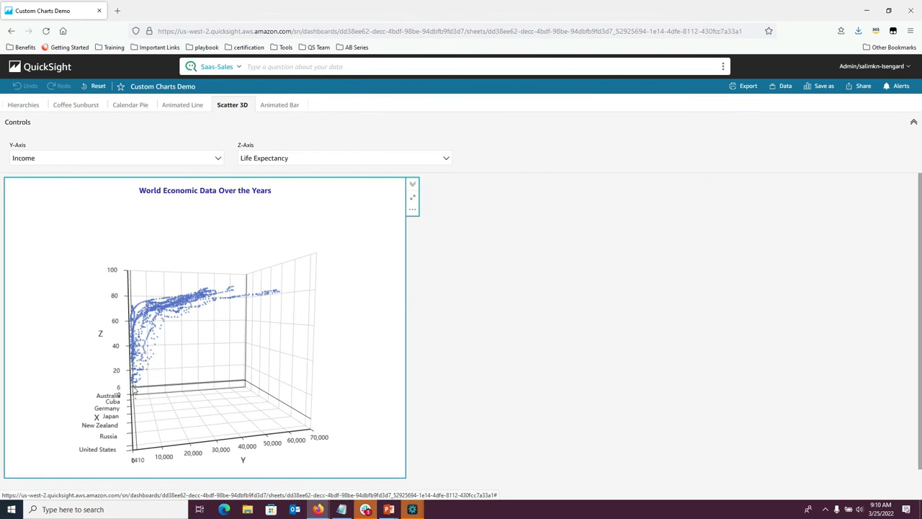
mouse_move(134, 345)
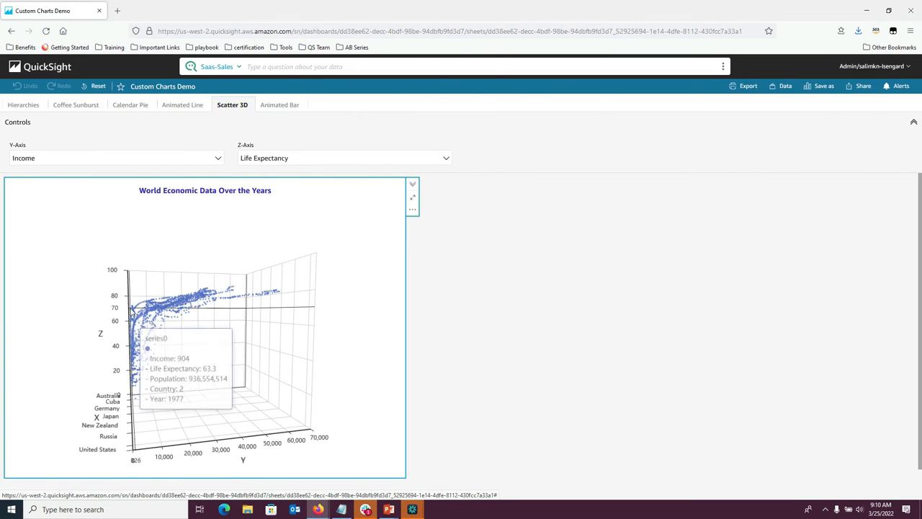
mouse_move(186, 306)
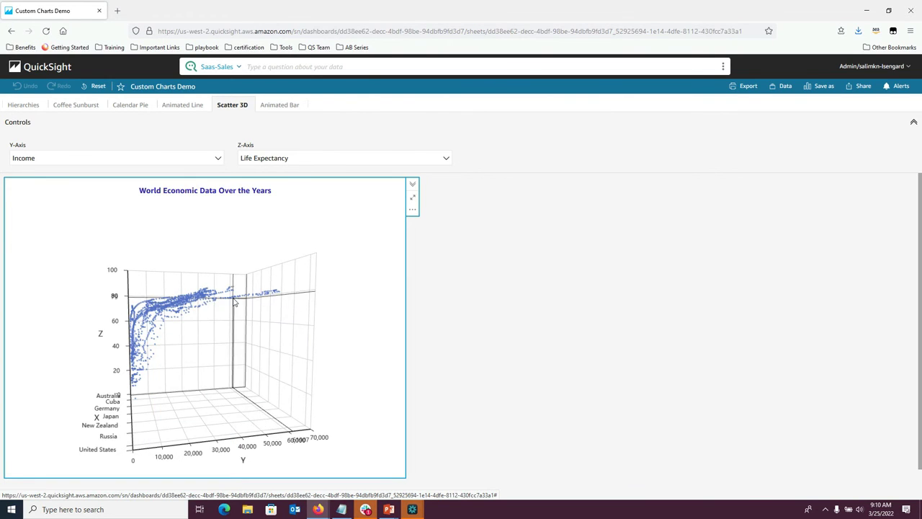
mouse_move(234, 302)
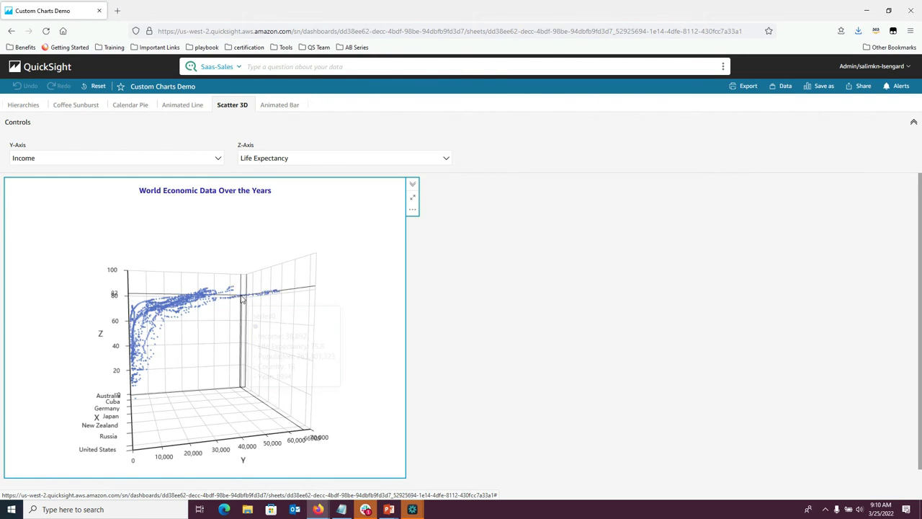
left_click_drag(141, 328, 358, 319)
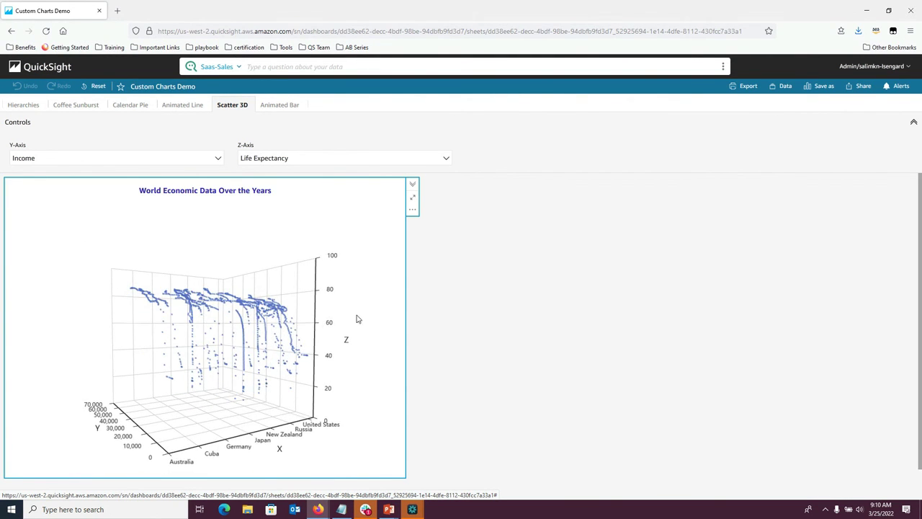
left_click_drag(43, 342, 61, 352)
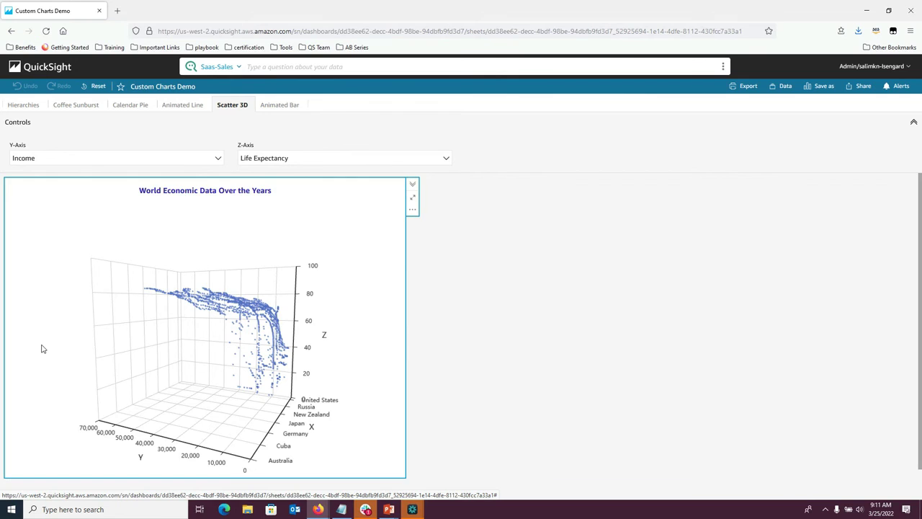
- Set the Y-Axis control to Population and examine the 3D scatter chart's points from several angles
left_click(216, 158)
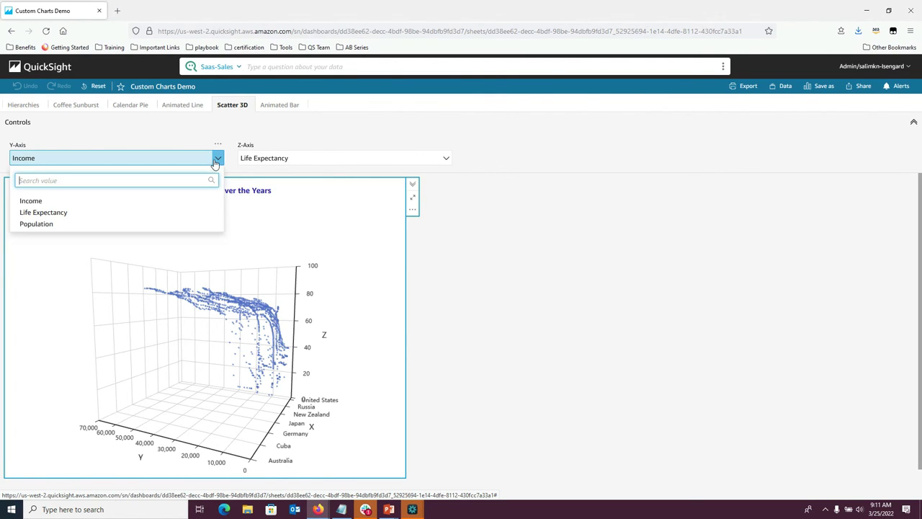
left_click(109, 223)
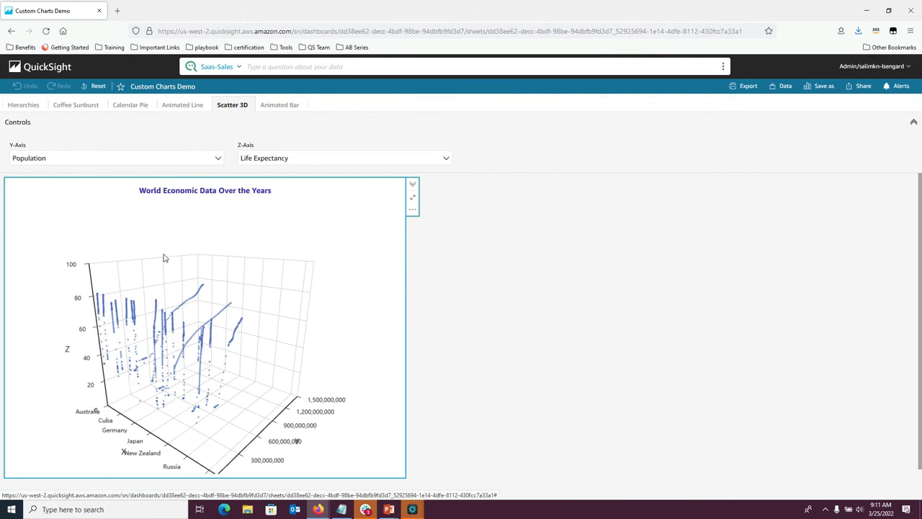
left_click_drag(313, 394, 362, 379)
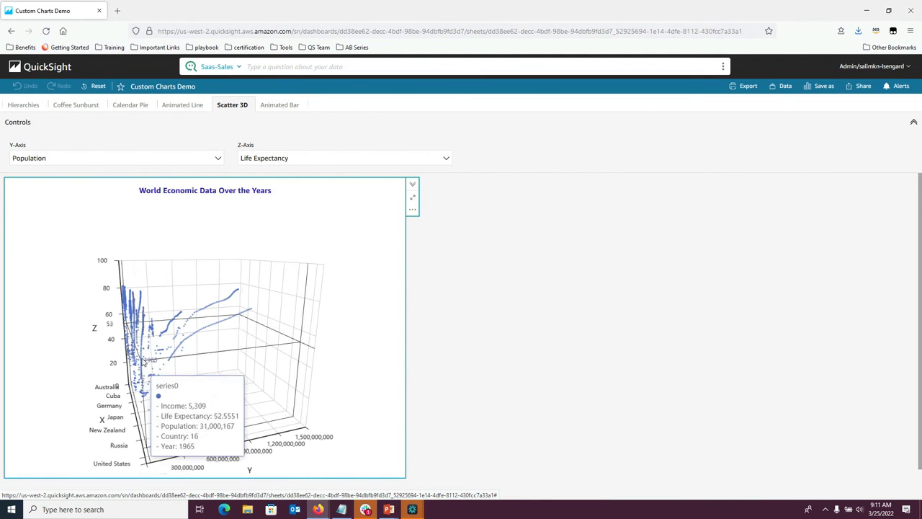
mouse_move(129, 315)
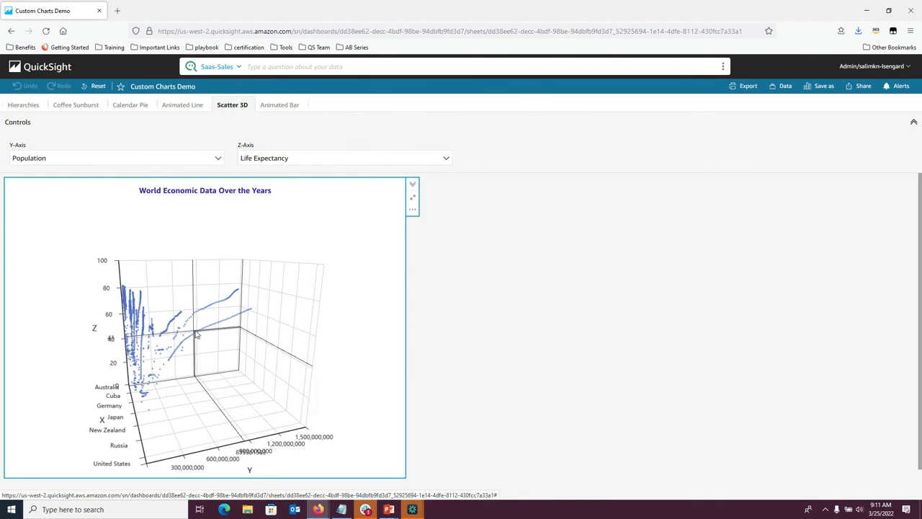
left_click_drag(329, 418, 58, 357)
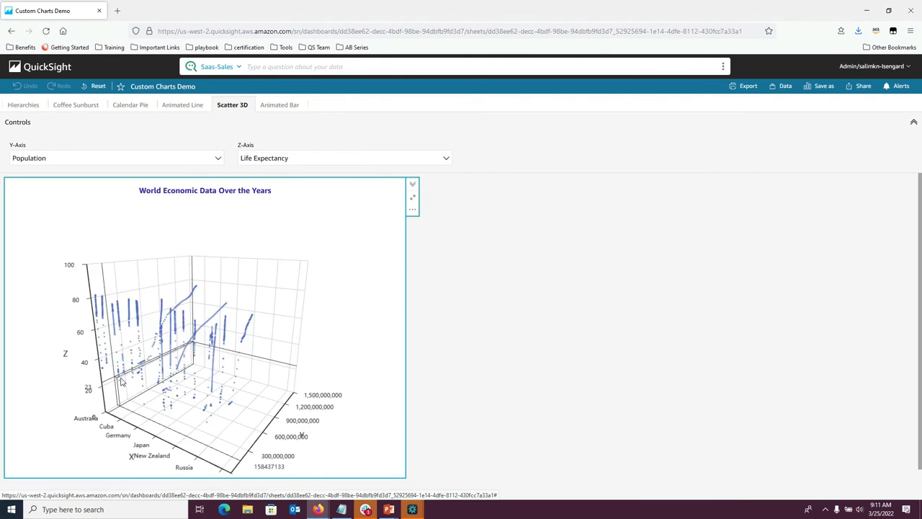
left_click_drag(122, 382, 168, 376)
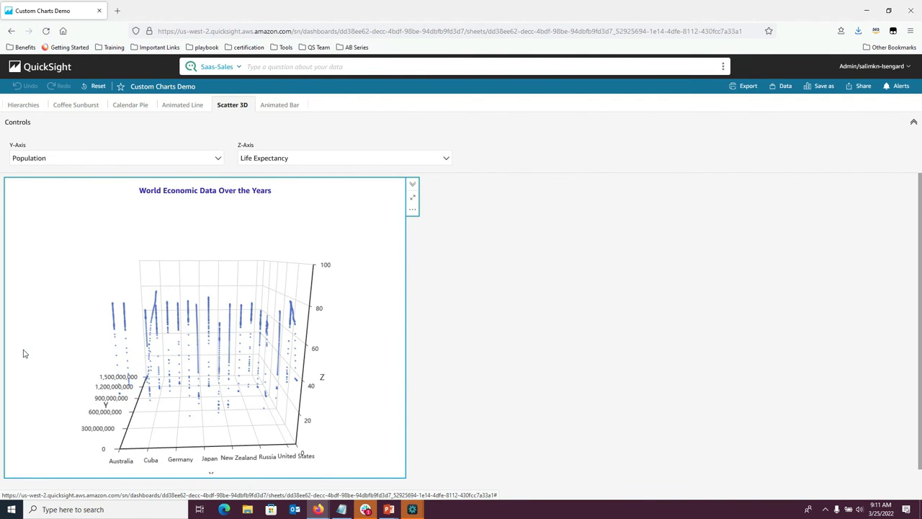
left_click_drag(50, 353, 29, 386)
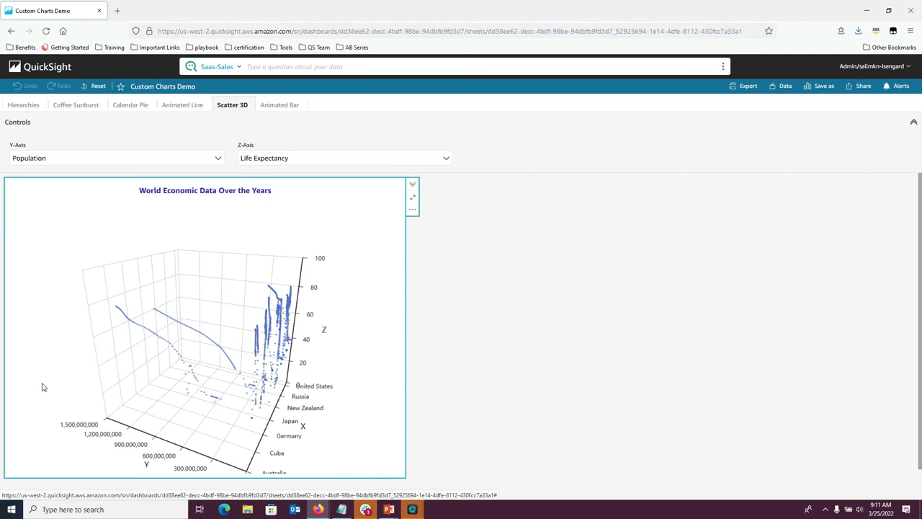
left_click(217, 158)
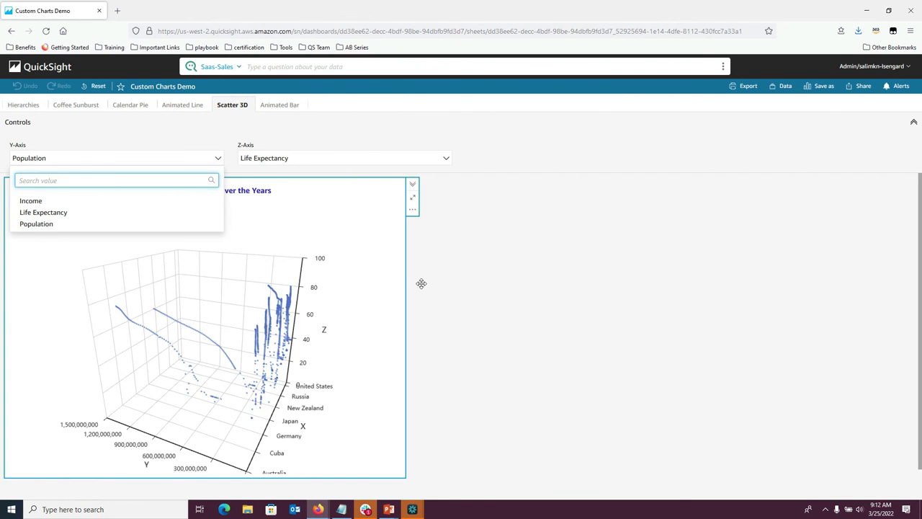
left_click(487, 226)
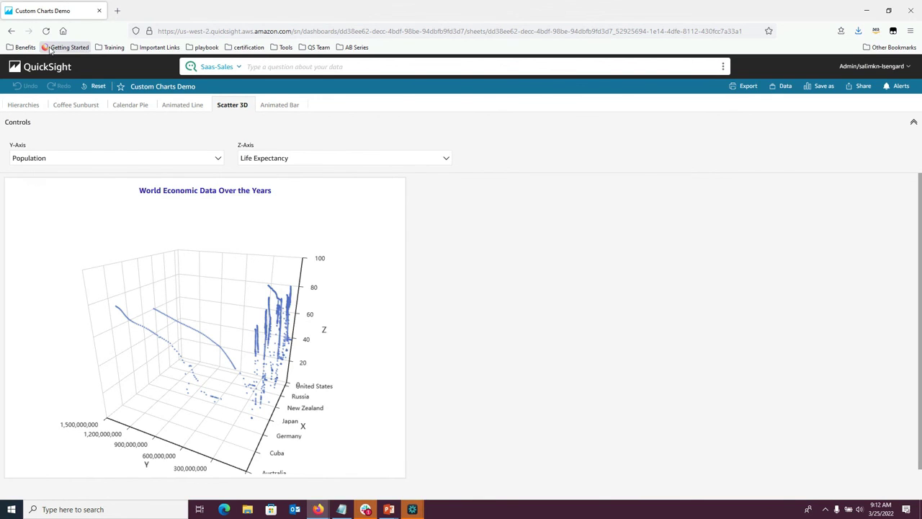
- Open the Custom Charts analysis and review the settings of its country parameter without changing them
left_click(56, 73)
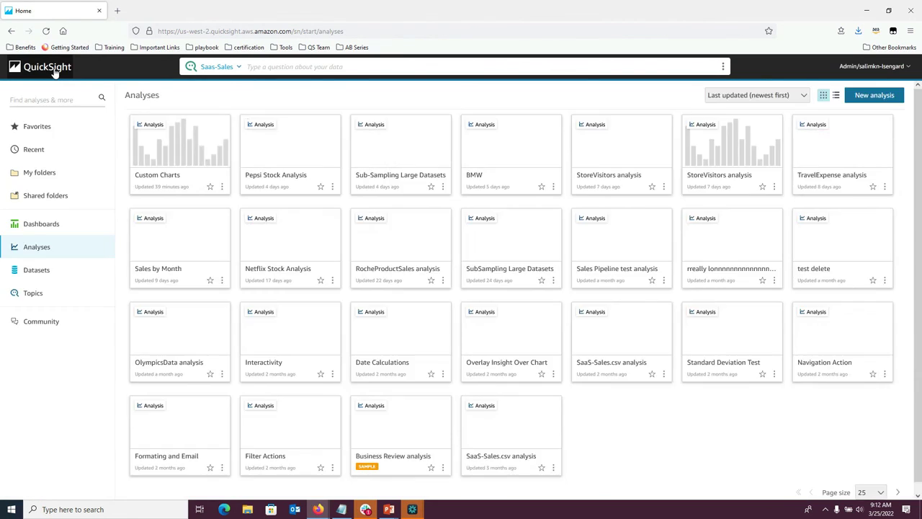
left_click(185, 157)
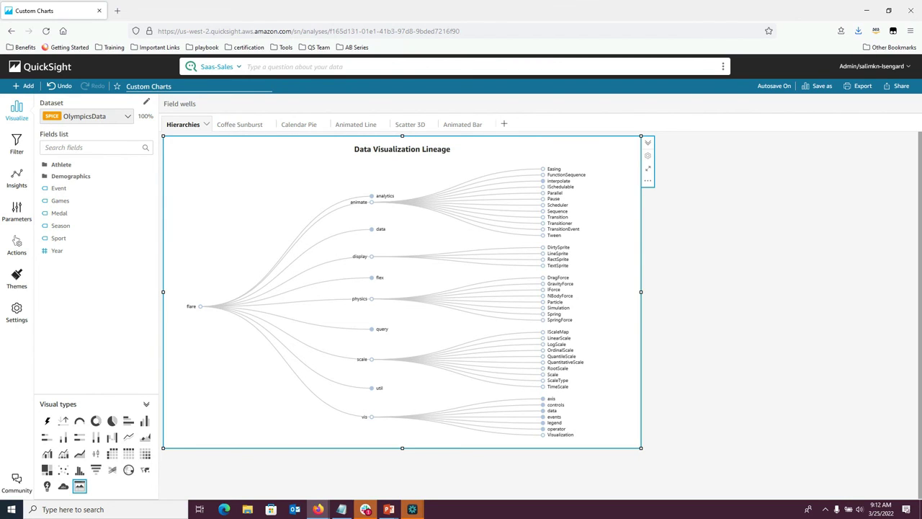
left_click(17, 212)
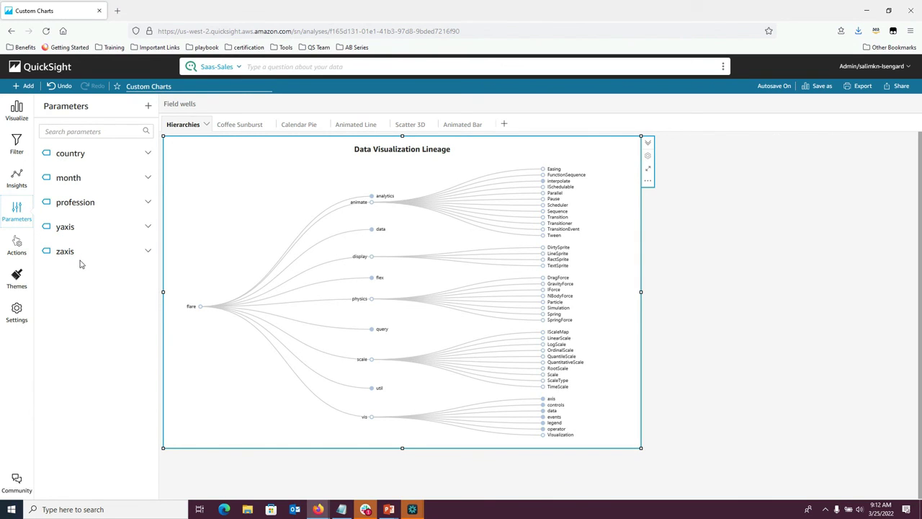
left_click(147, 153)
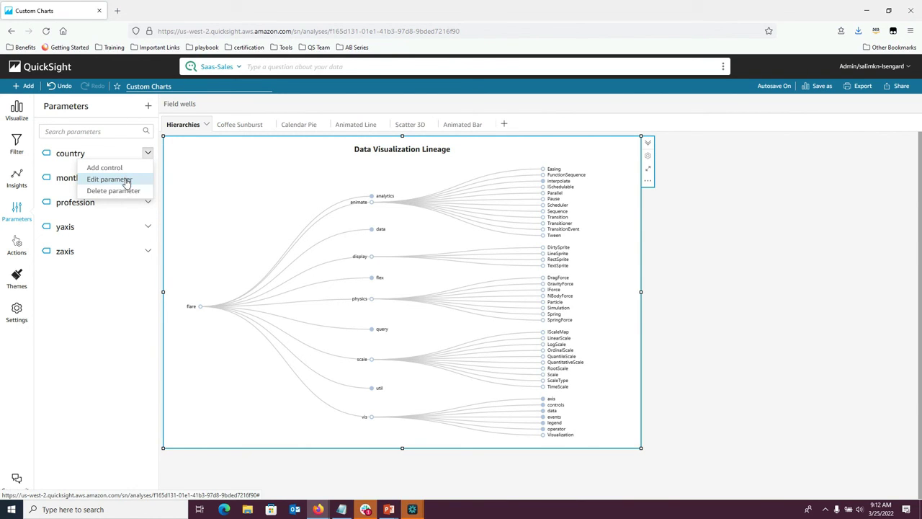
left_click(126, 179)
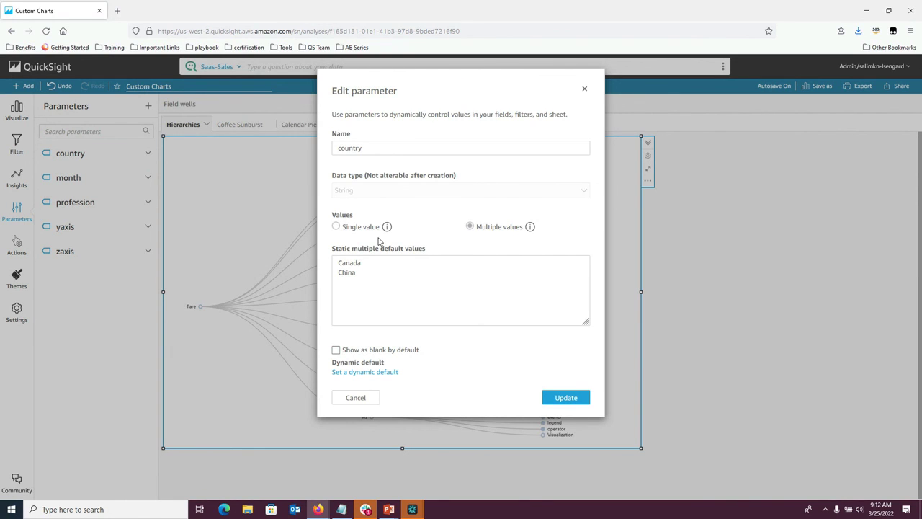
left_click(356, 398)
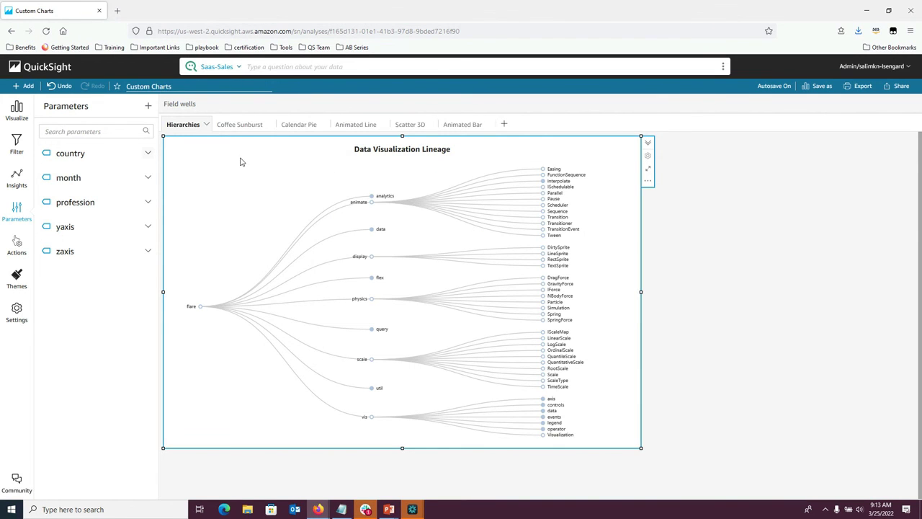
- On the Animated Line sheet, examine the GDP visual's custom content URL, its base address, country query parameter and <<$country>> reference
left_click(344, 126)
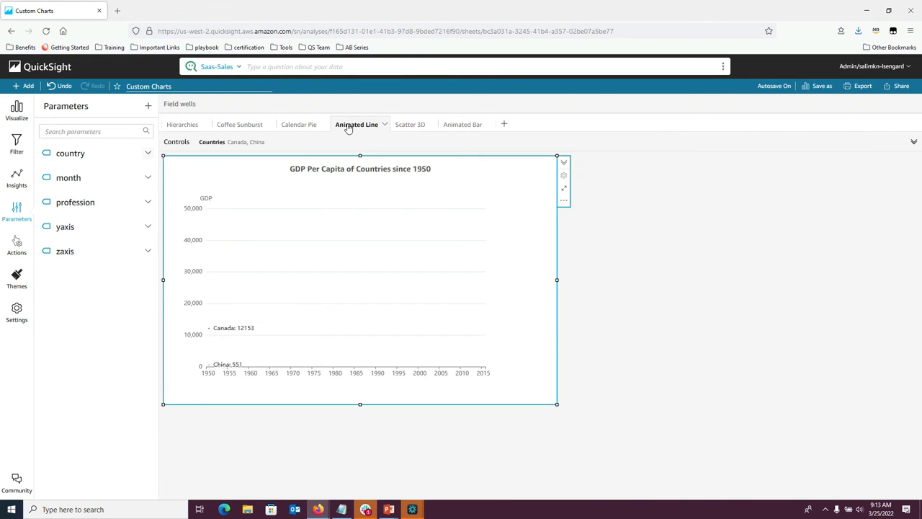
left_click(278, 143)
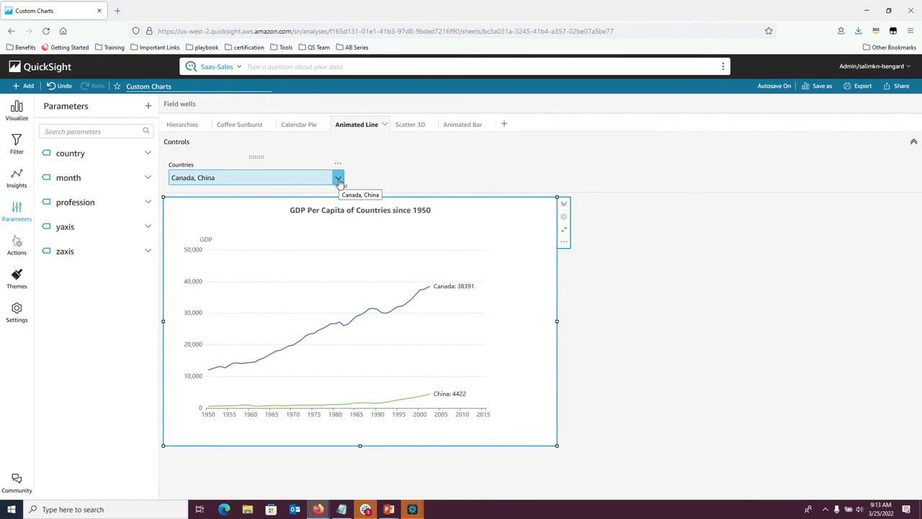
left_click(564, 217)
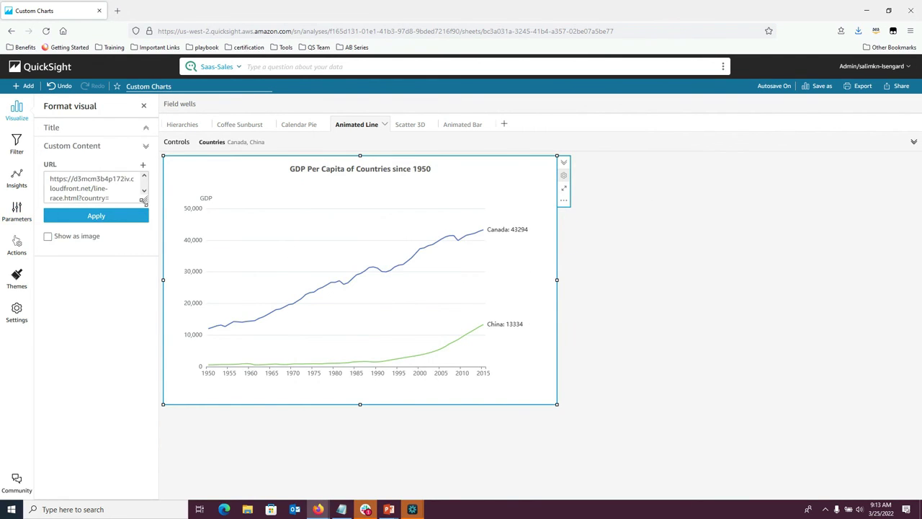
left_click_drag(143, 199, 144, 242)
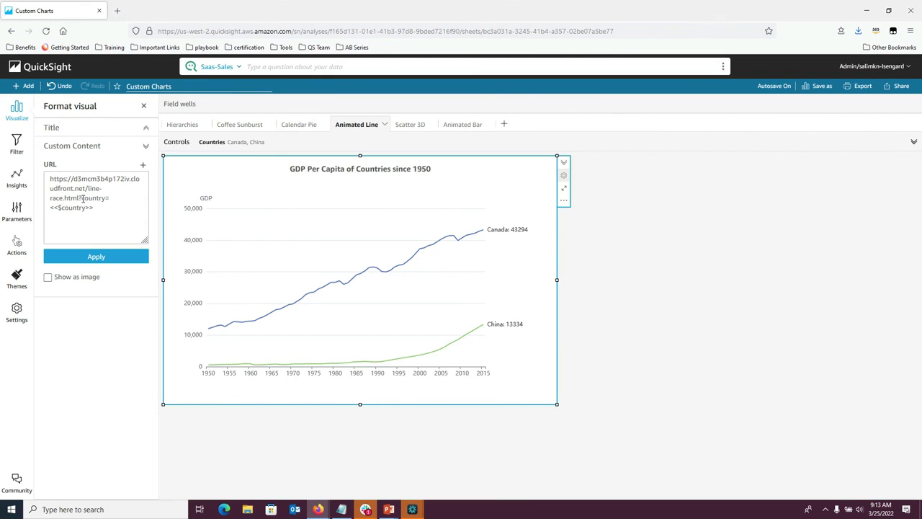
left_click_drag(107, 198, 82, 199)
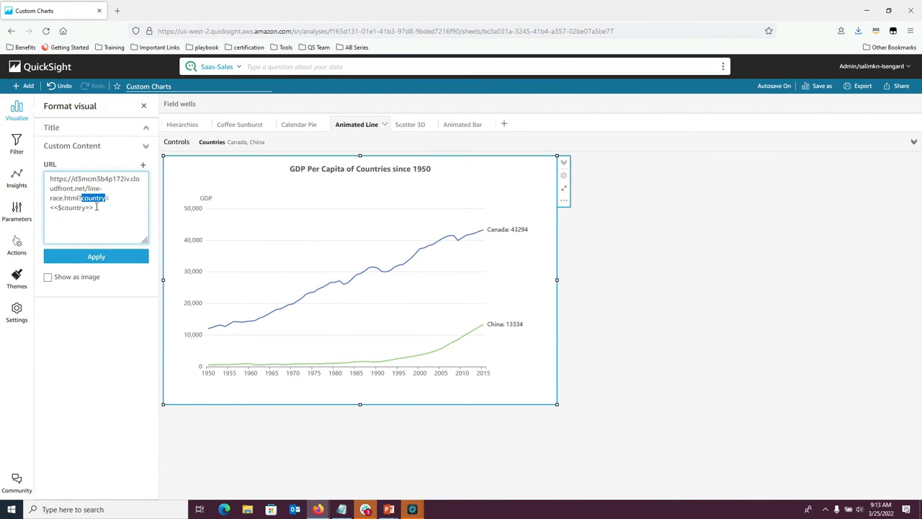
left_click_drag(96, 208, 57, 208)
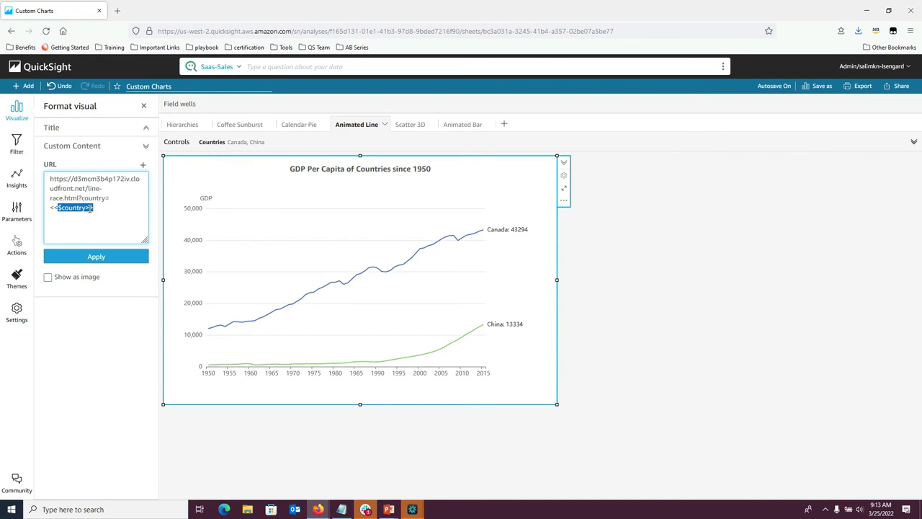
left_click(105, 198)
left_click_drag(107, 197, 49, 179)
left_click(81, 196)
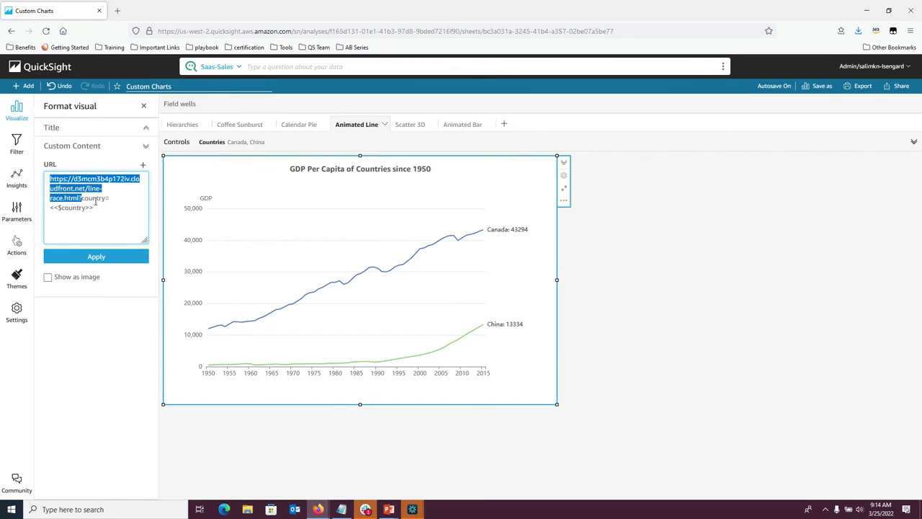
- Switch to the presentation slideshow and advance from the Demo slide to the Key Considerations slide
left_click(867, 11)
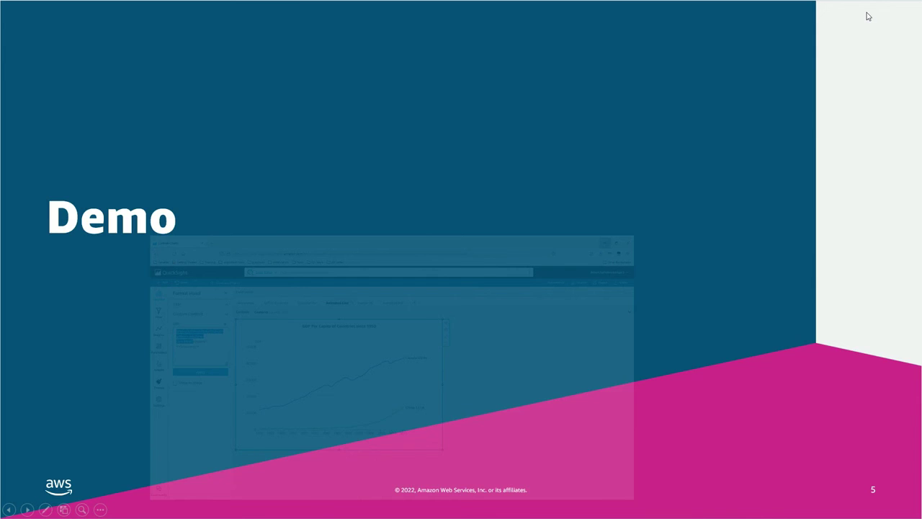
left_click(32, 509)
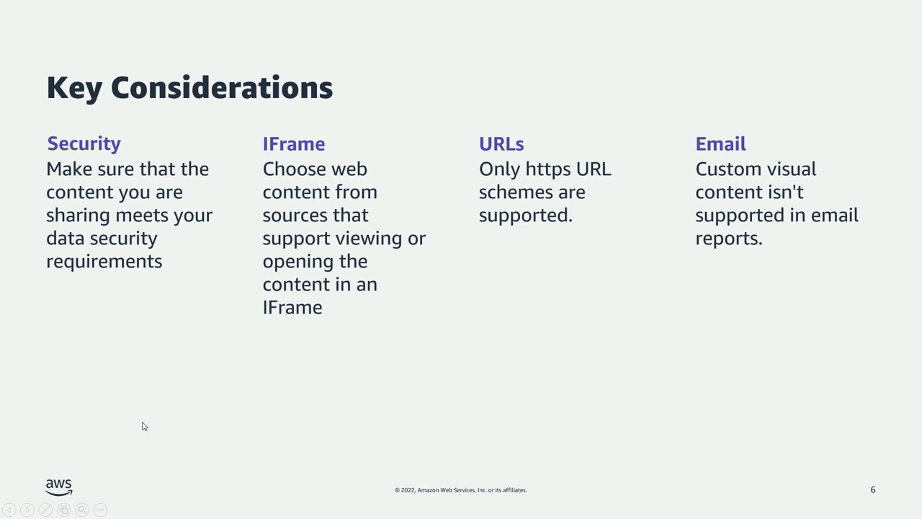